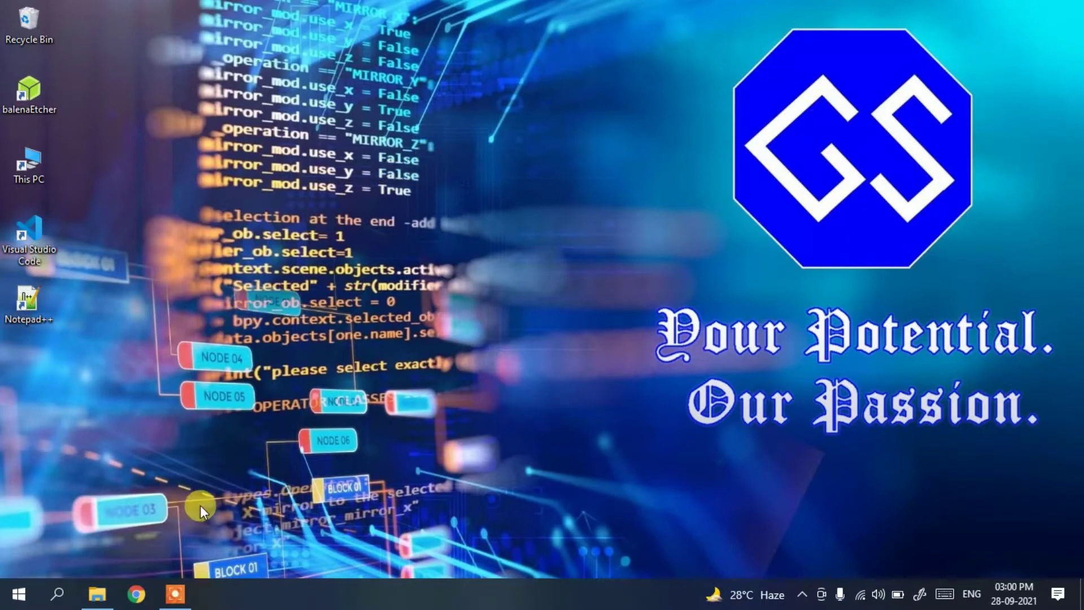
# Open Chrome, search the web for "php download" and open the php.net Downloads page from the results
pyautogui.click(140, 593)
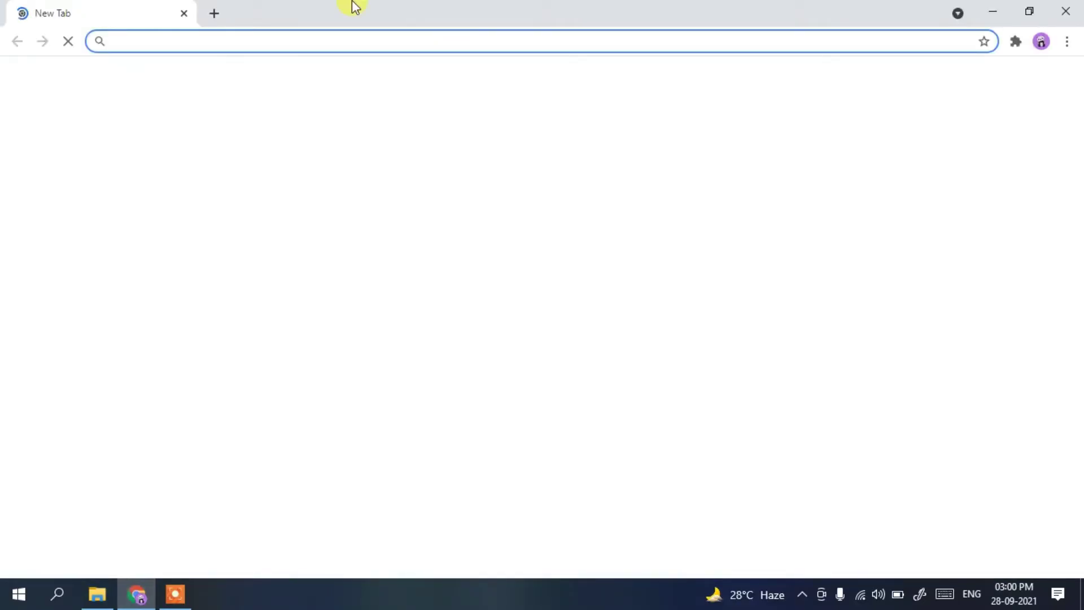
pyautogui.write('php donw')
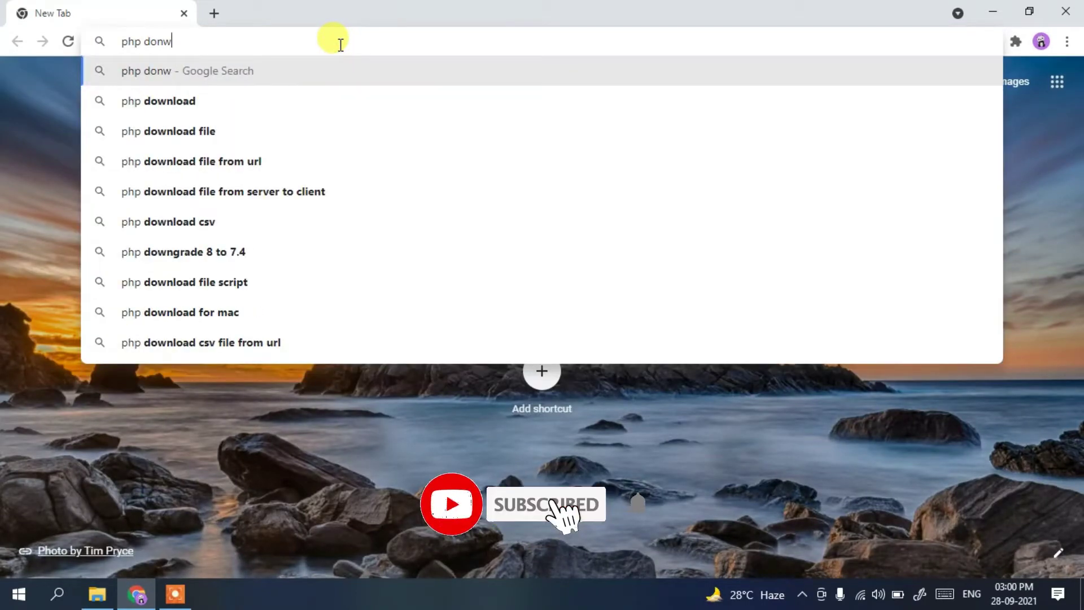
pyautogui.press('Down')
pyautogui.press('Return')
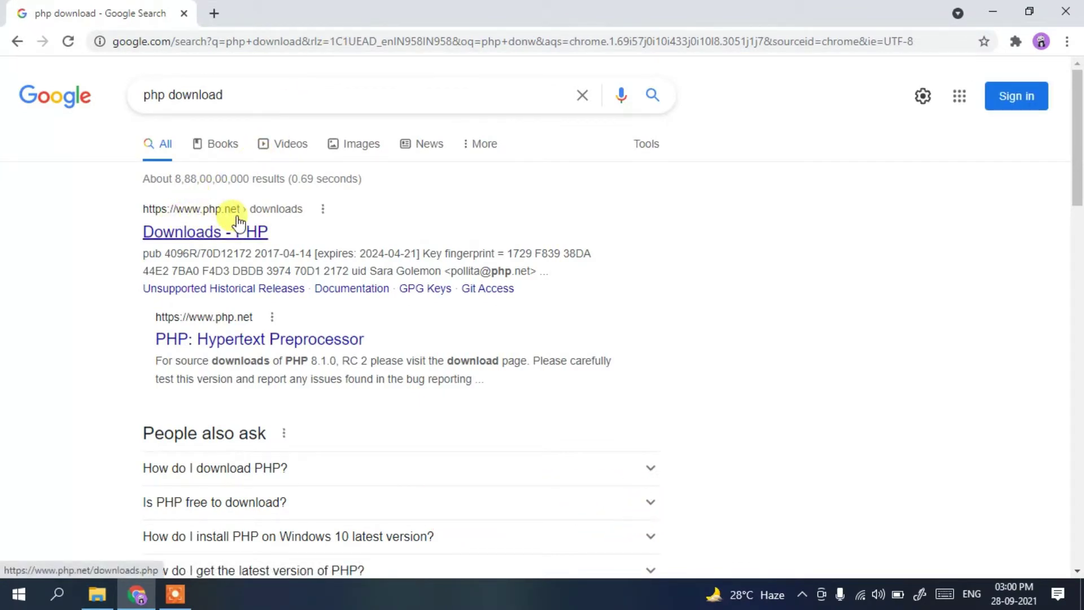
pyautogui.click(195, 235)
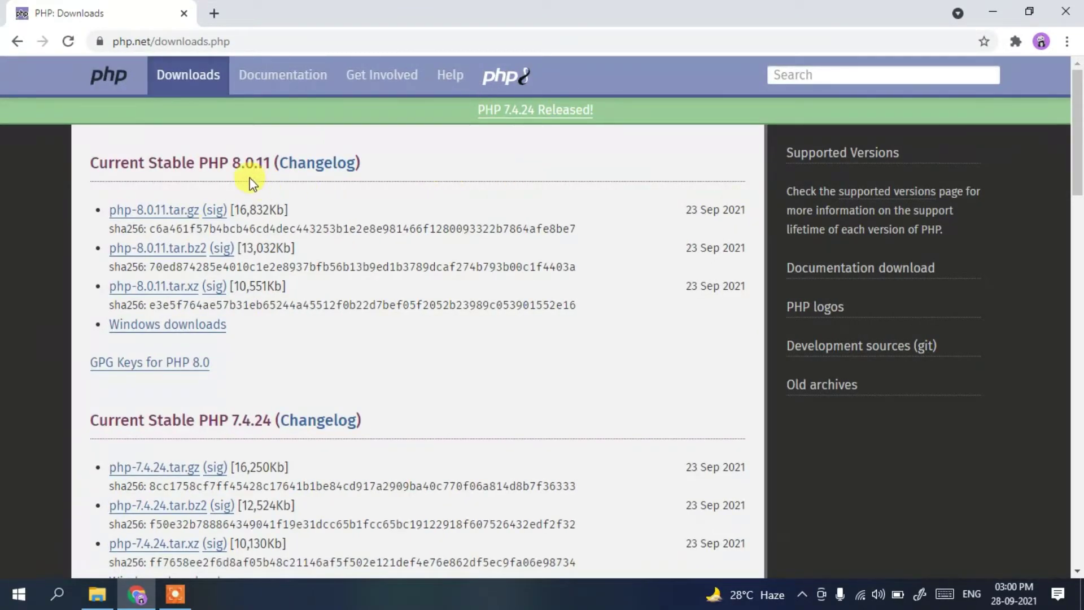
# Open the Windows downloads page for the current stable PHP 8.0.11 and check its version and web address
pyautogui.moveTo(231, 165); pyautogui.dragTo(275, 162)
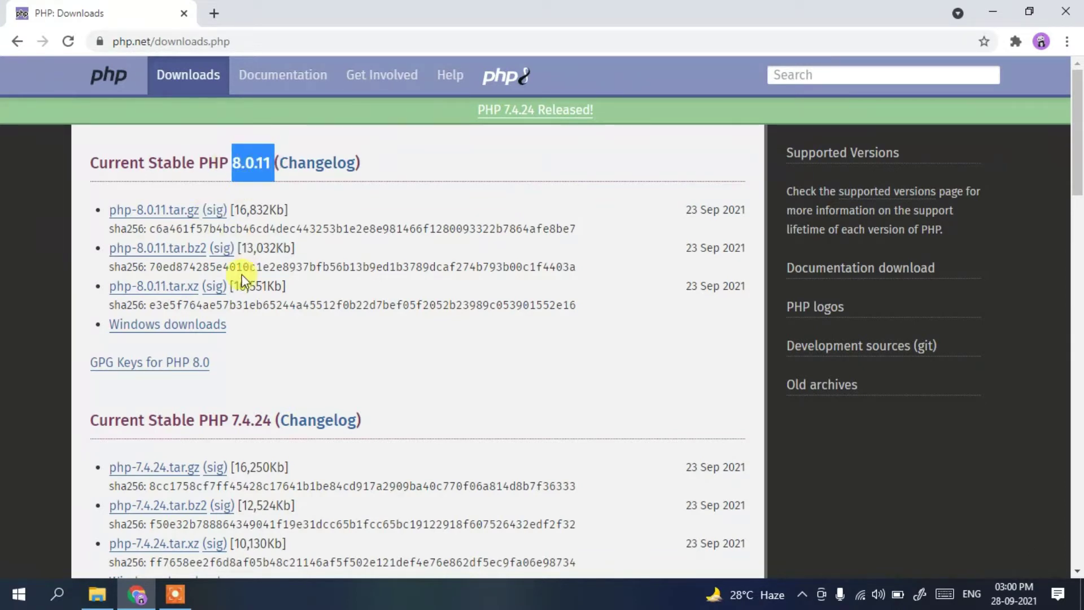
pyautogui.click(181, 335)
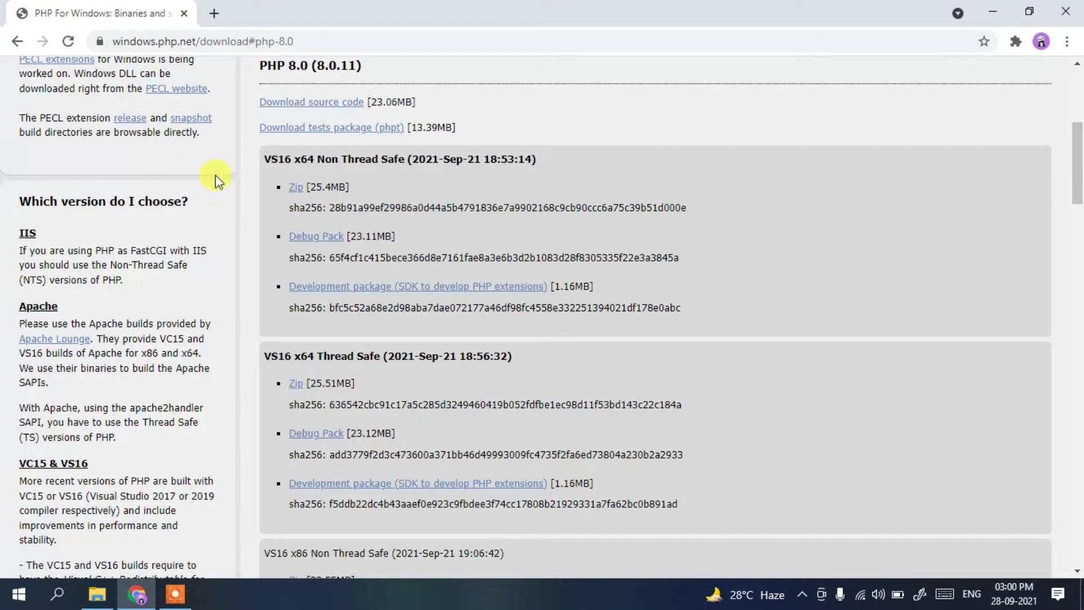
pyautogui.moveTo(123, 41)
pyautogui.mouseDown()
pyautogui.moveTo(315, 39)
pyautogui.moveTo(110, 41)
pyautogui.mouseUp()
pyautogui.click(345, 37)
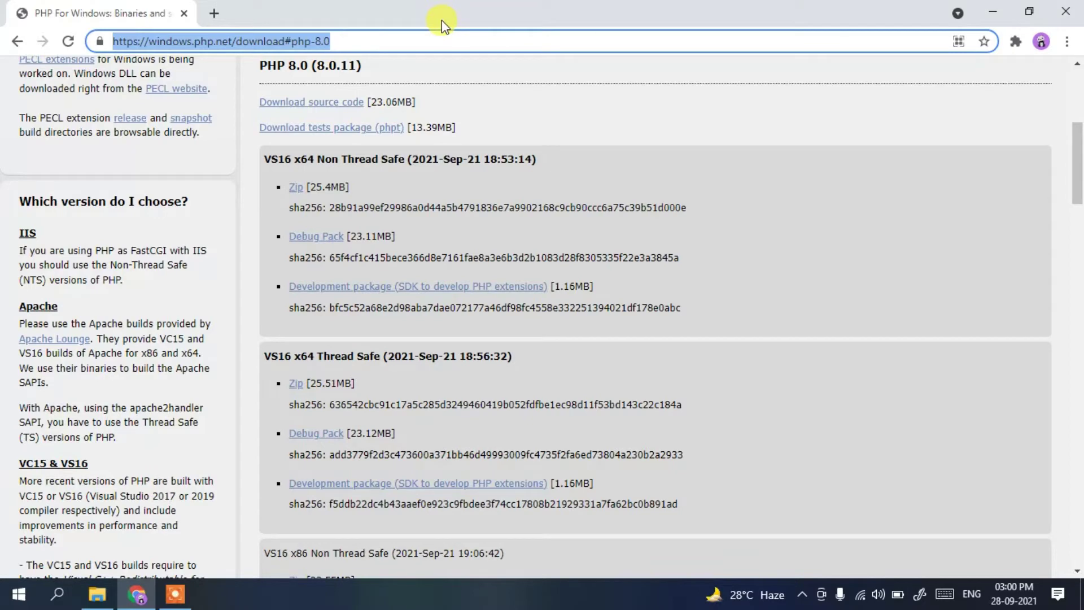
pyautogui.click(628, 124)
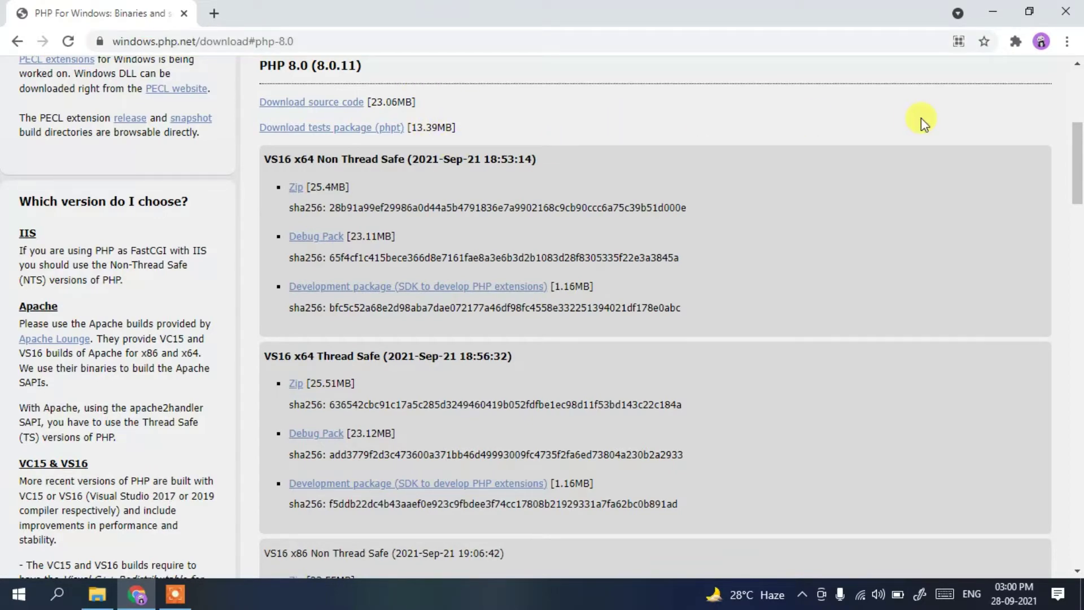
# Start downloading the VS16 x64 Thread Safe zip of PHP 8.0.11
pyautogui.scroll(-2, 921, 118)
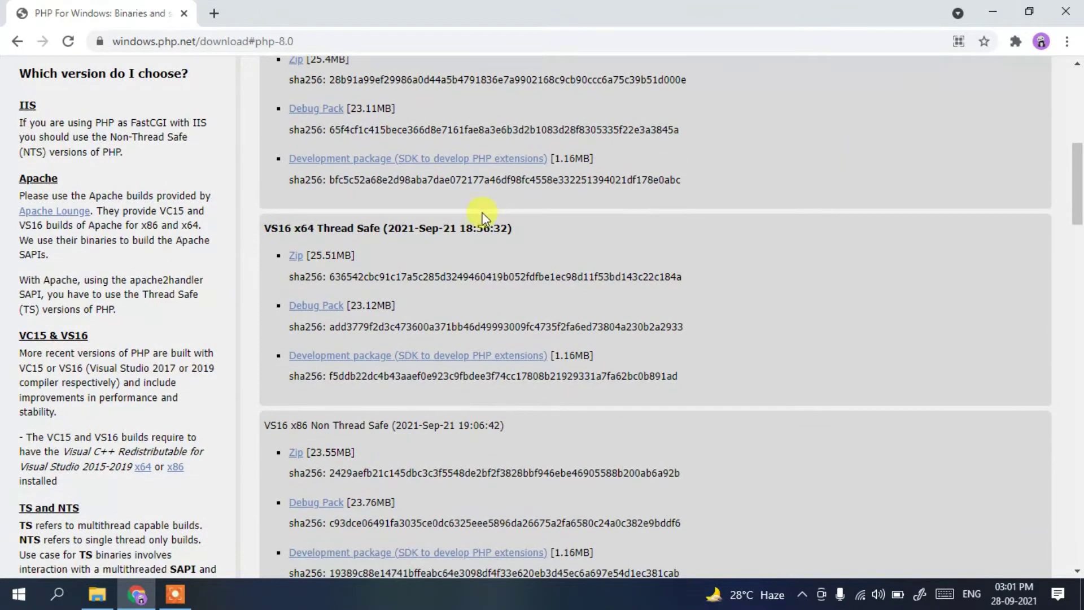
pyautogui.moveTo(281, 233); pyautogui.dragTo(369, 232)
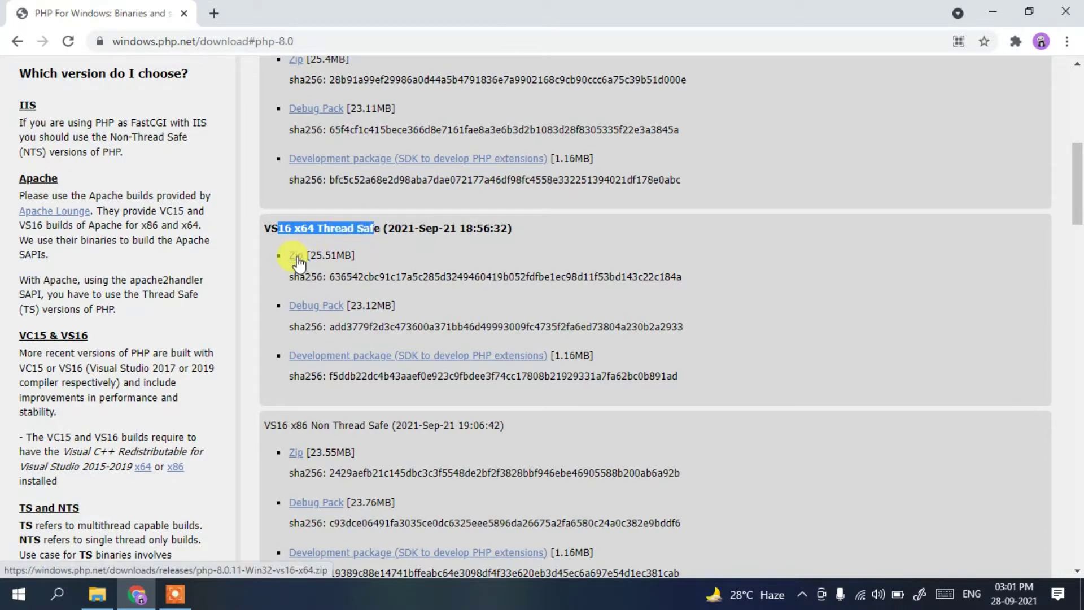
pyautogui.click(296, 257)
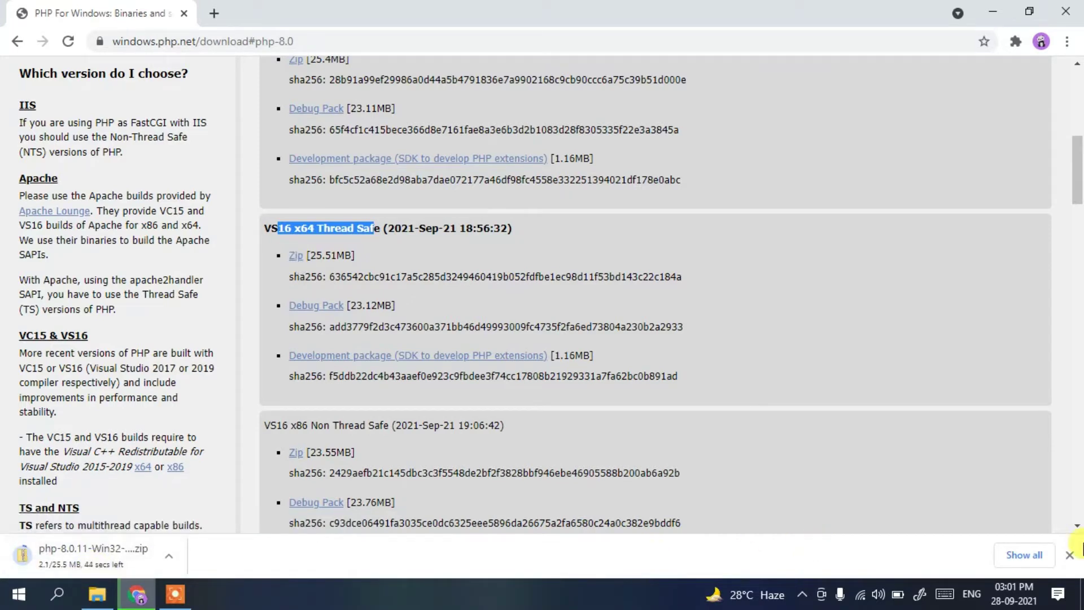
# Cancel the running PHP zip download and remove its entry from the downloads list
pyautogui.click(1027, 560)
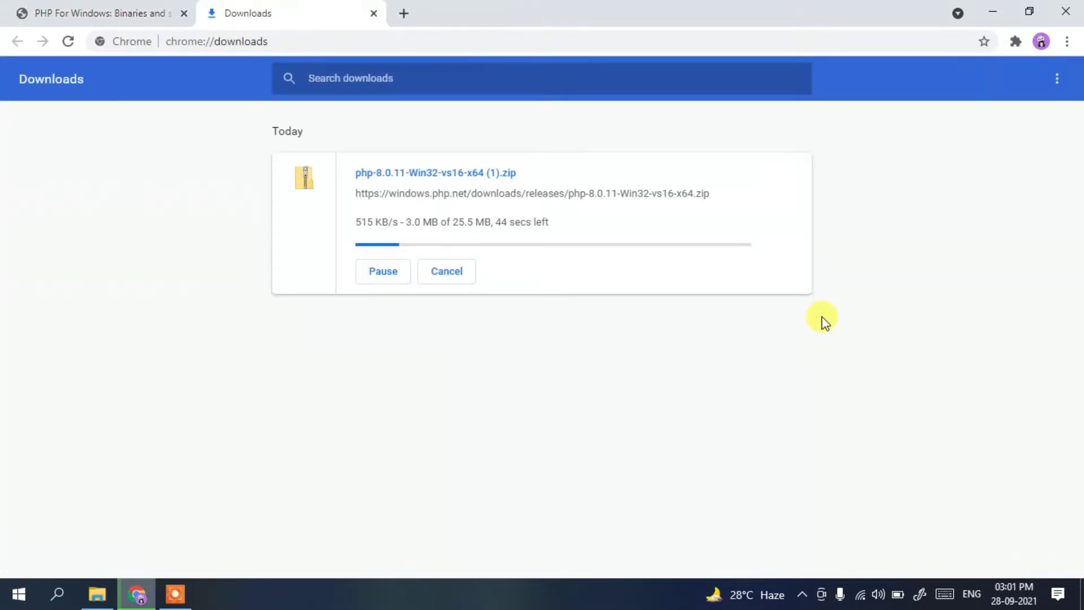
pyautogui.click(386, 271)
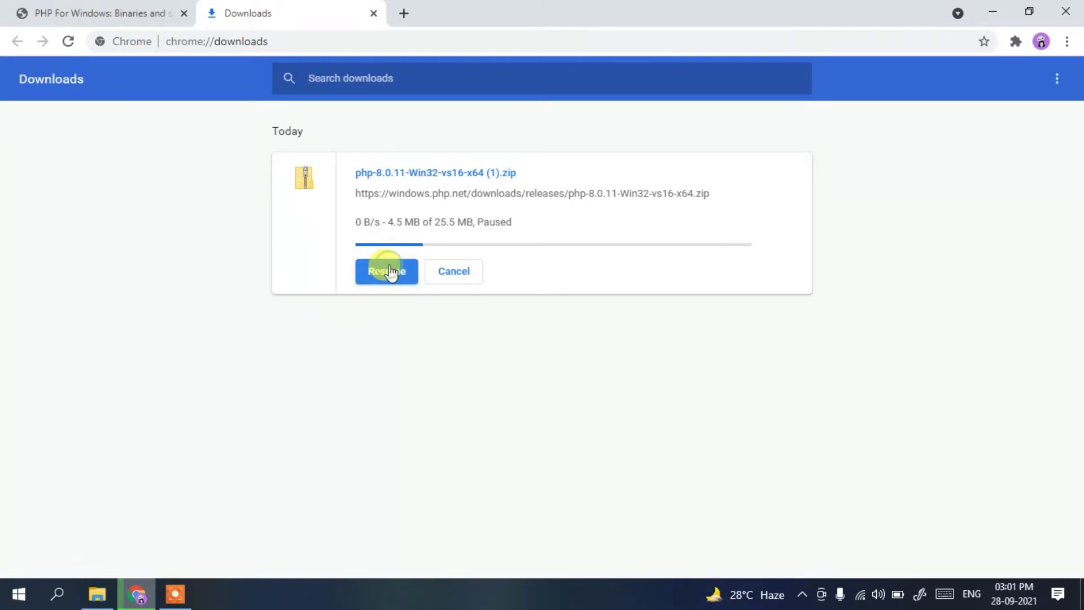
pyautogui.click(439, 272)
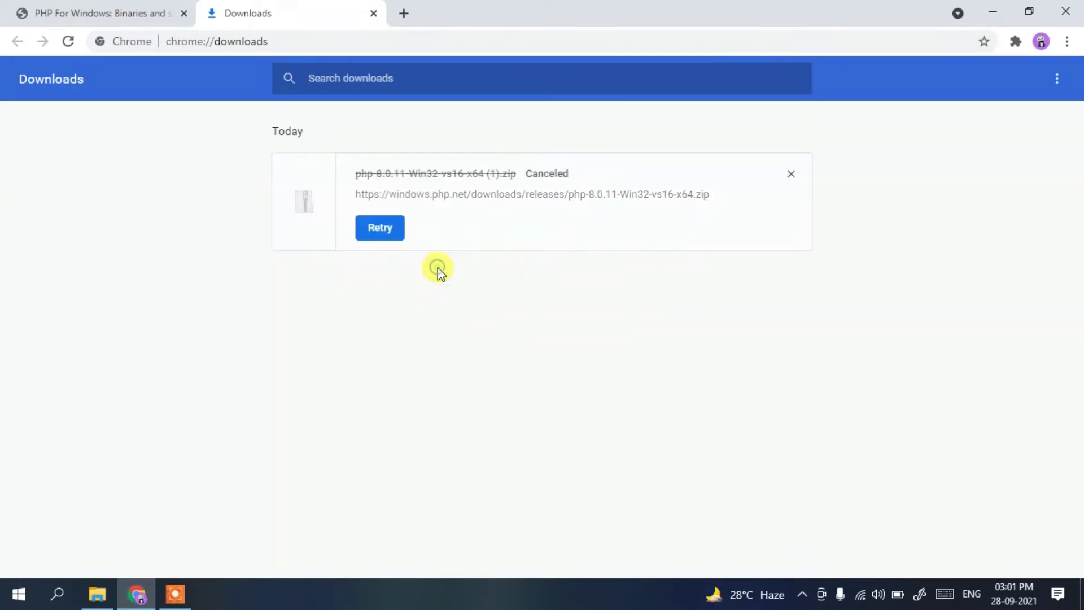
pyautogui.click(792, 175)
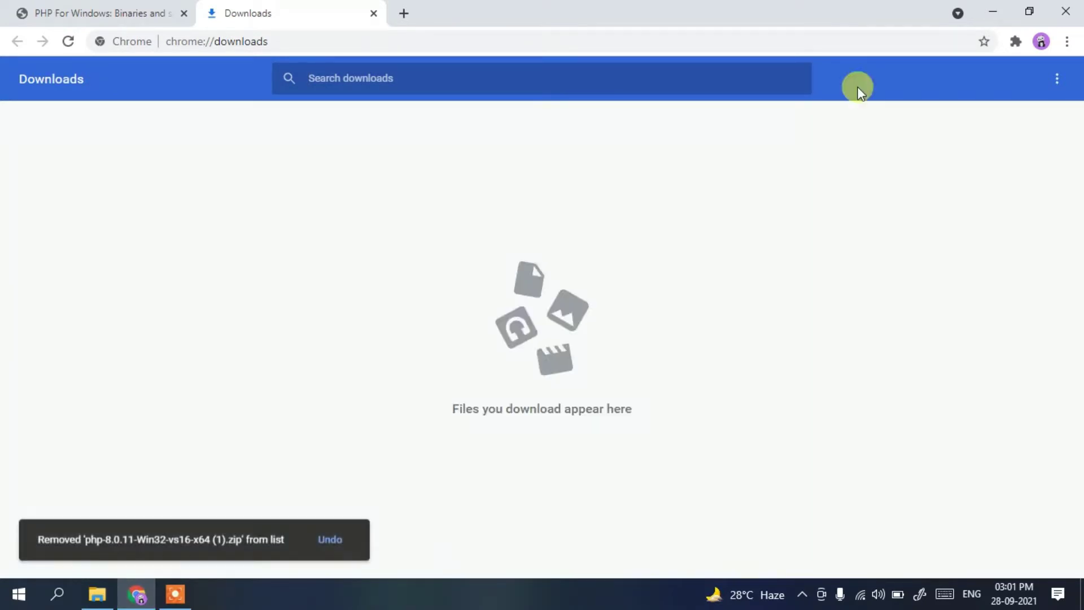
# Switch to File Explorer and extract php-8.0.11-Win32-vs16-x64.zip into the suggested folder inside Downloads\software
pyautogui.click(985, 10)
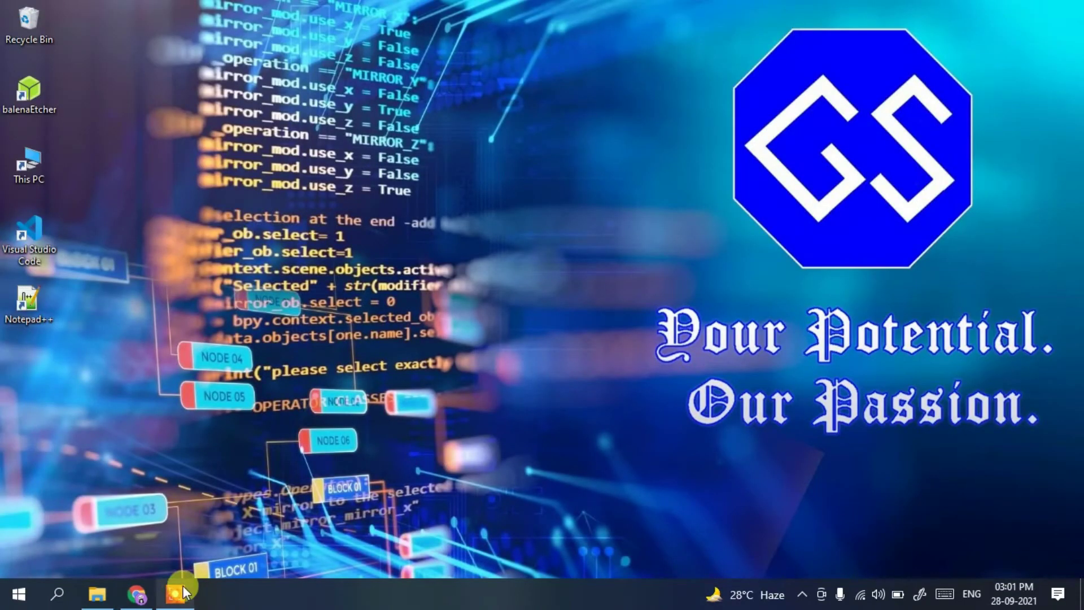
pyautogui.click(98, 593)
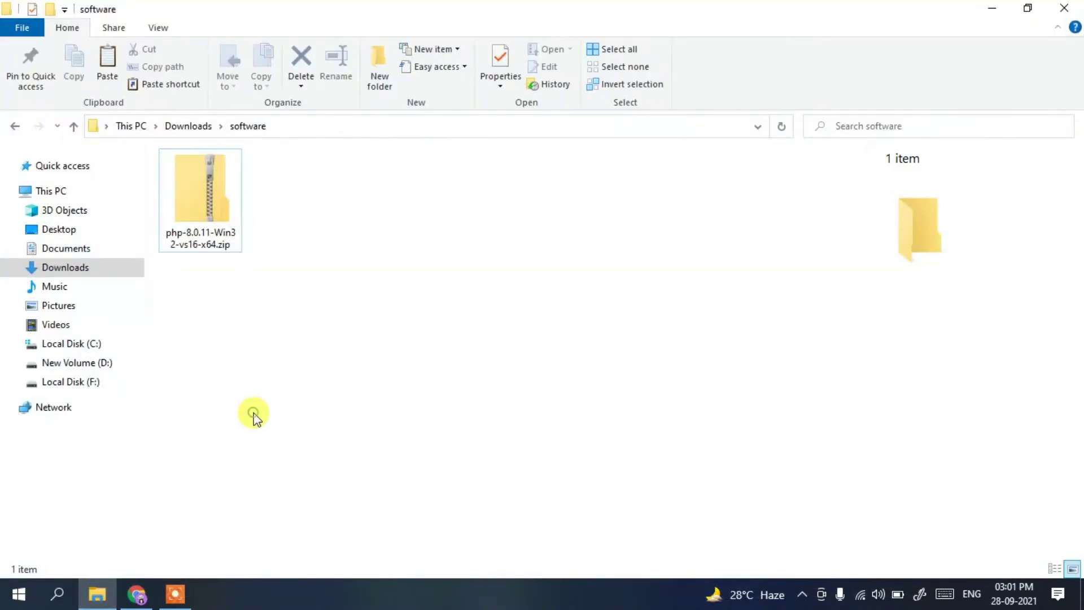
pyautogui.click(209, 168)
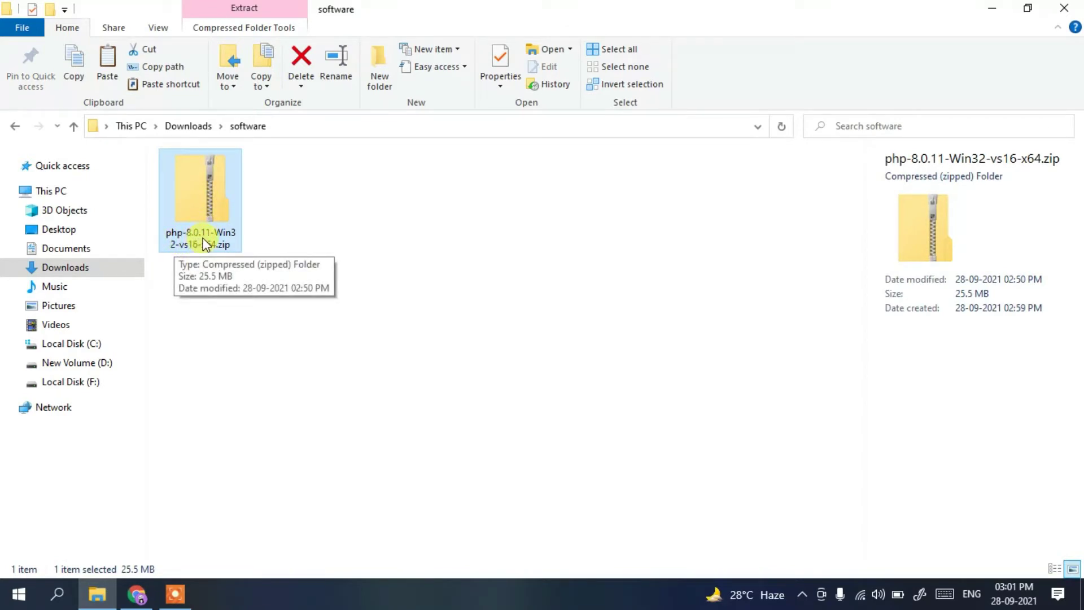
pyautogui.doubleClick(202, 212)
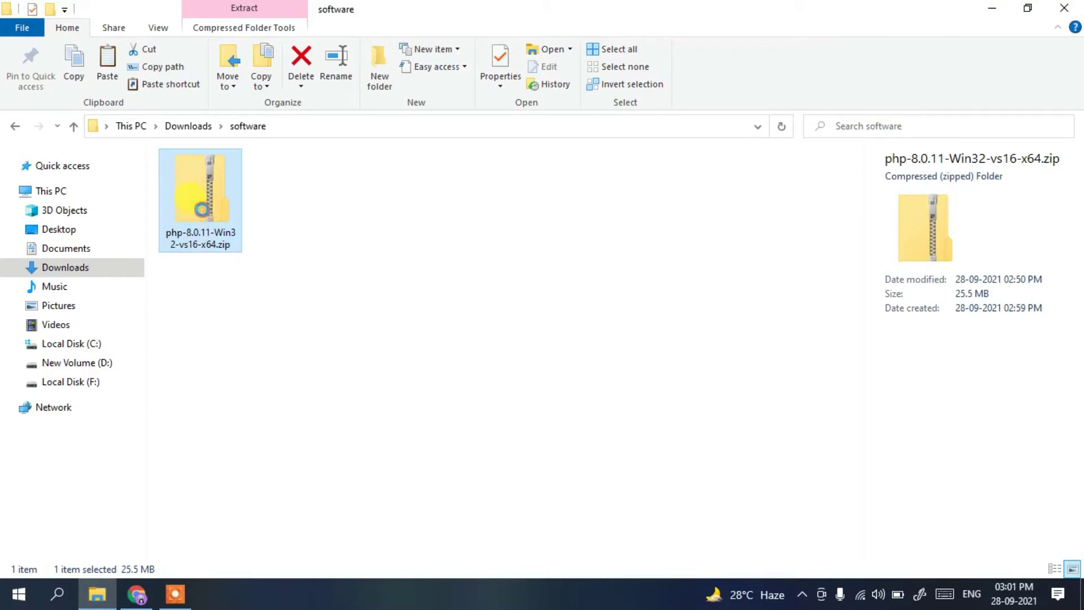
pyautogui.rightClick(203, 210)
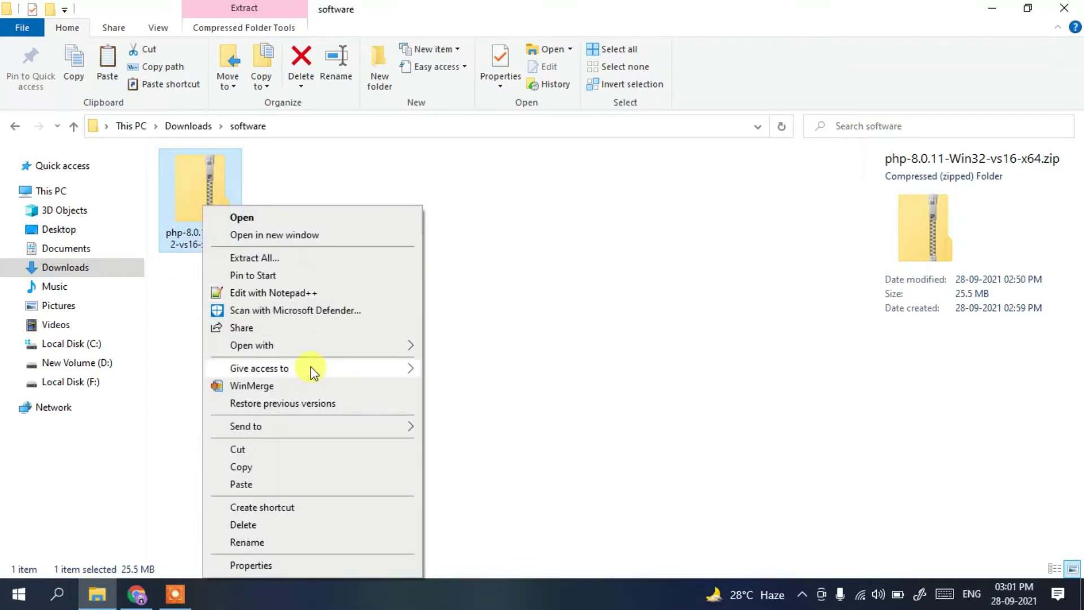
pyautogui.click(306, 258)
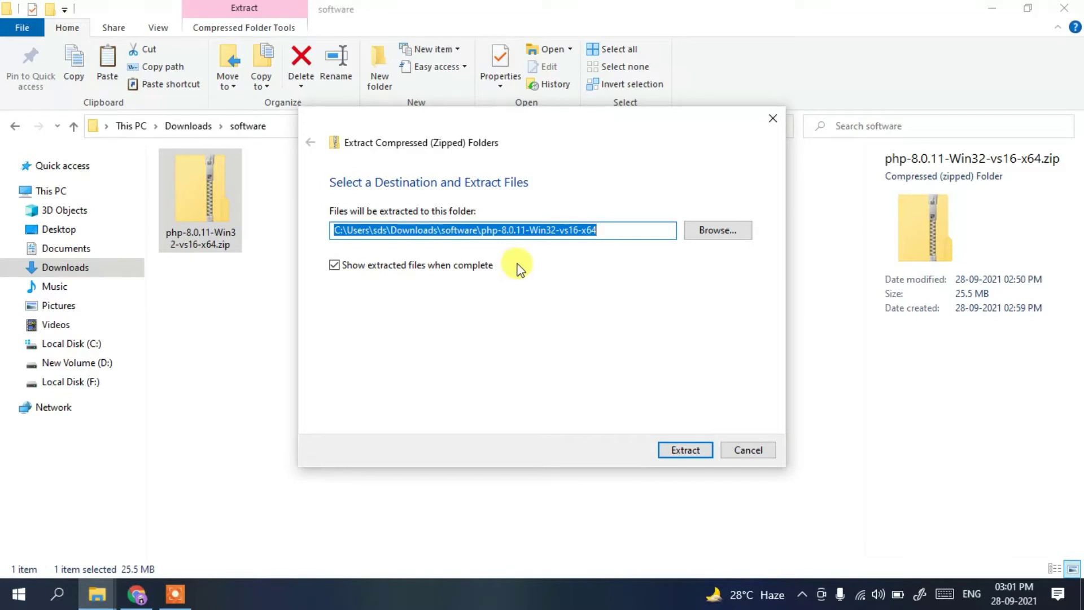
pyautogui.click(682, 449)
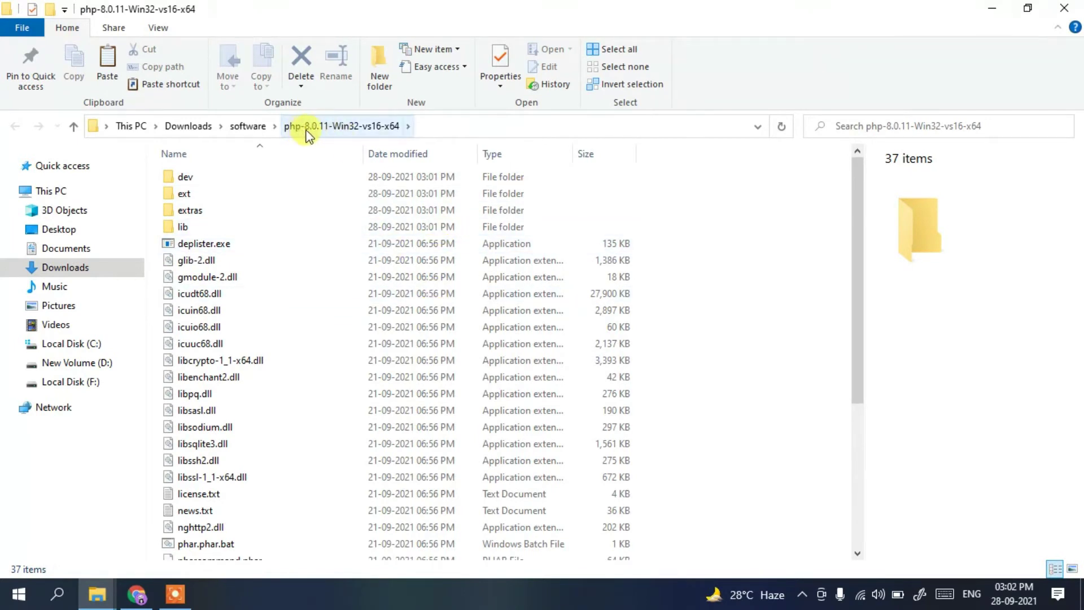
# Look through the extracted PHP files down to the end of the list and close their window
pyautogui.moveTo(853, 192); pyautogui.dragTo(867, 370)
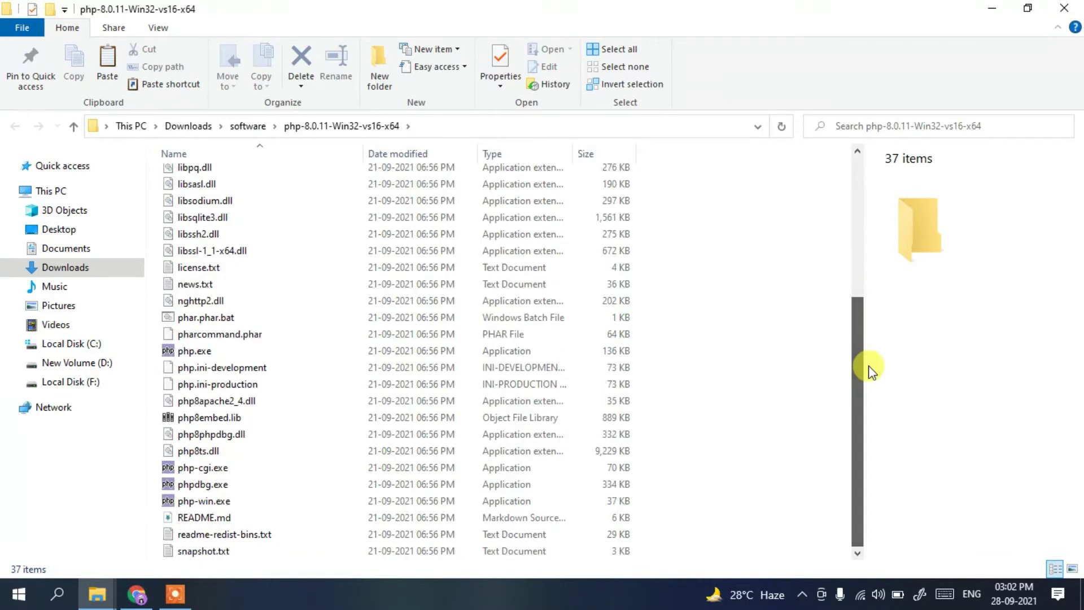
pyautogui.click(1062, 8)
pyautogui.click(557, 255)
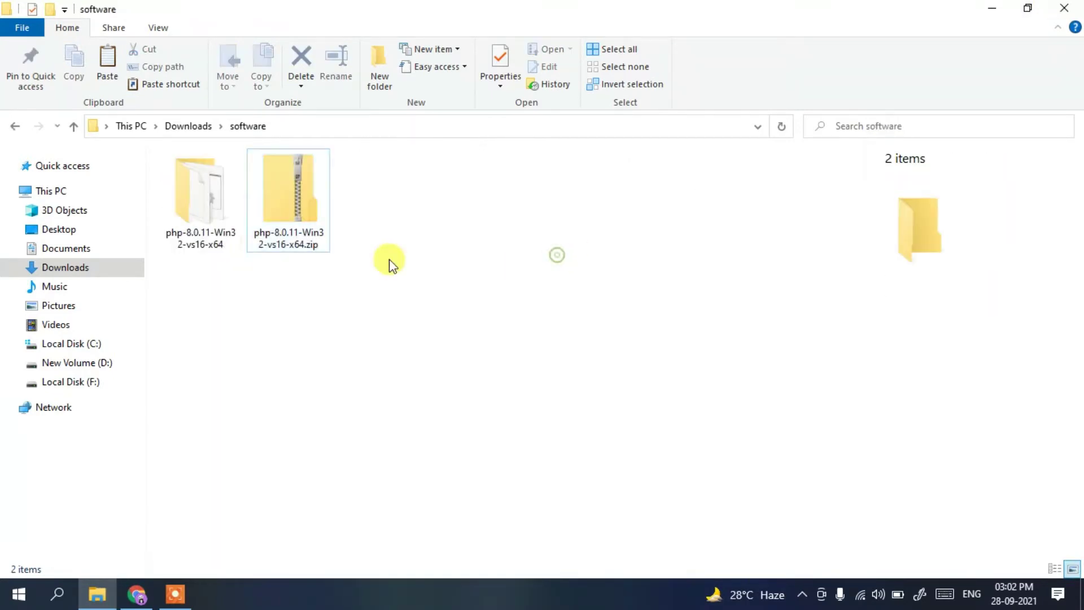
# Rename the extracted php-8.0.11-Win32-vs16-x64 folder to php-8.0.11
pyautogui.click(195, 199)
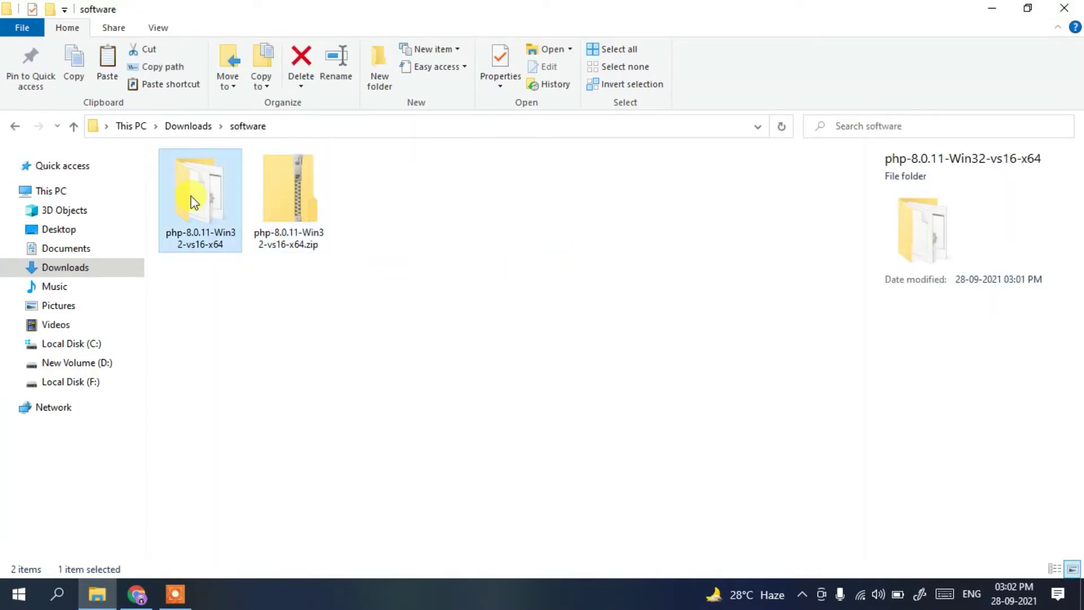
pyautogui.click(198, 230)
pyautogui.click(199, 232)
pyautogui.moveTo(199, 222)
pyautogui.mouseDown()
pyautogui.moveTo(212, 346)
pyautogui.moveTo(202, 233)
pyautogui.mouseUp()
pyautogui.click(225, 343)
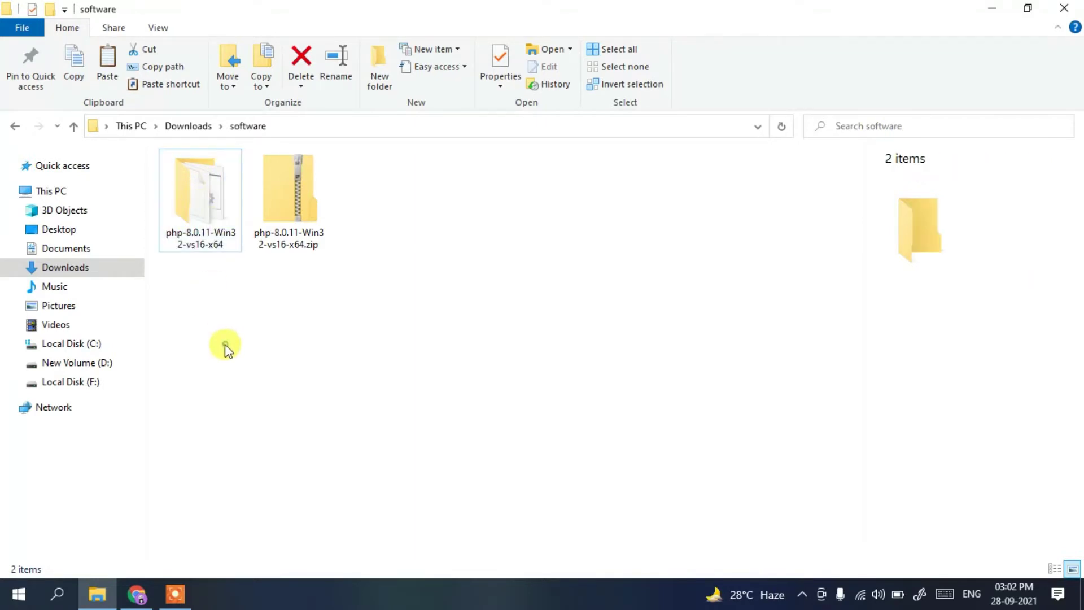
pyautogui.rightClick(186, 232)
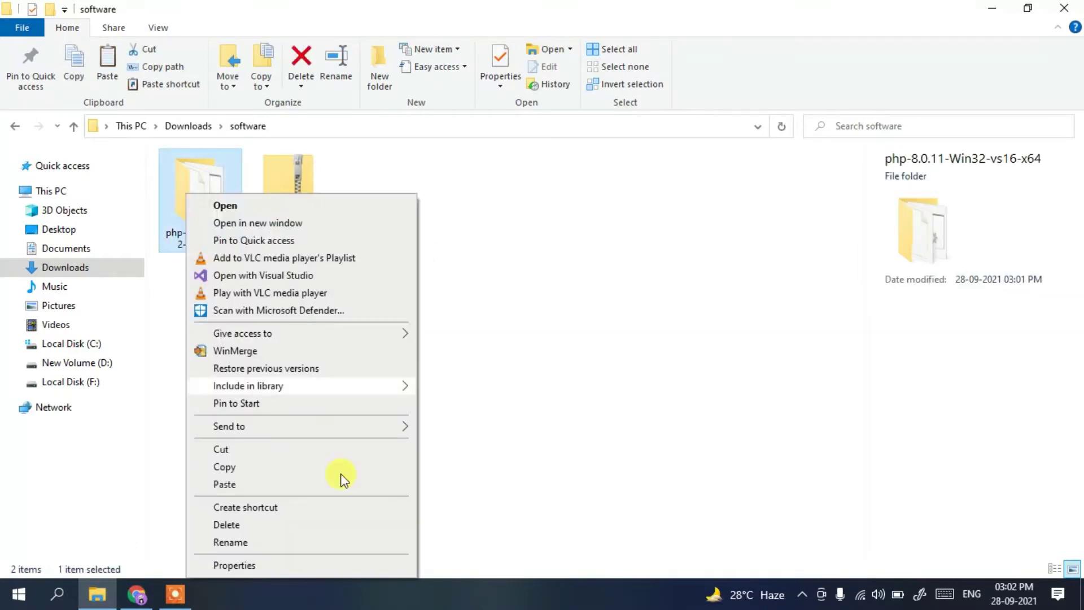
pyautogui.click(250, 542)
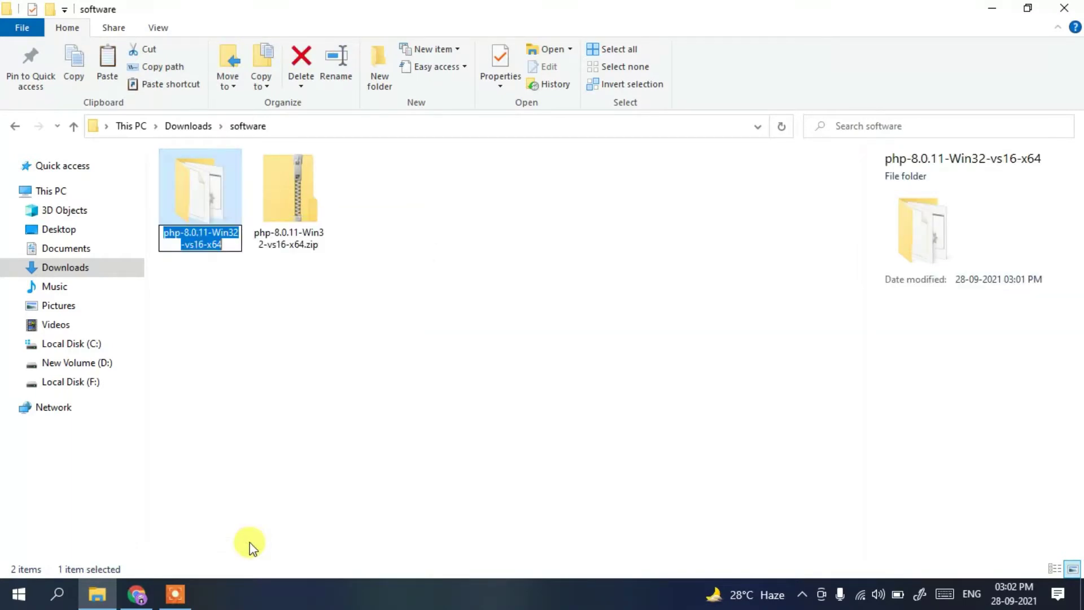
pyautogui.click(224, 245)
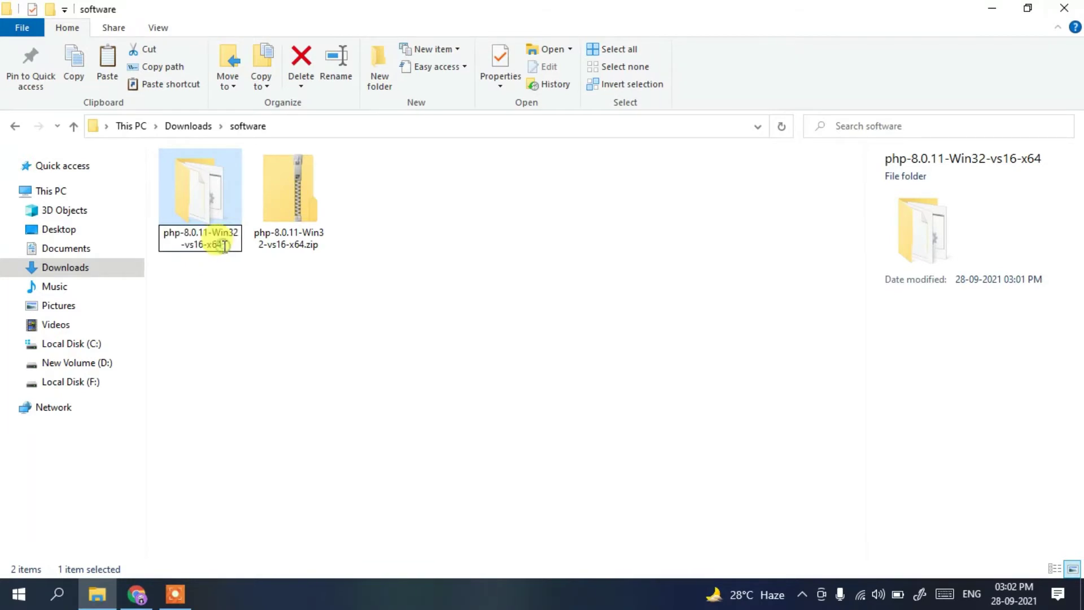
pyautogui.moveTo(217, 243); pyautogui.dragTo(212, 232)
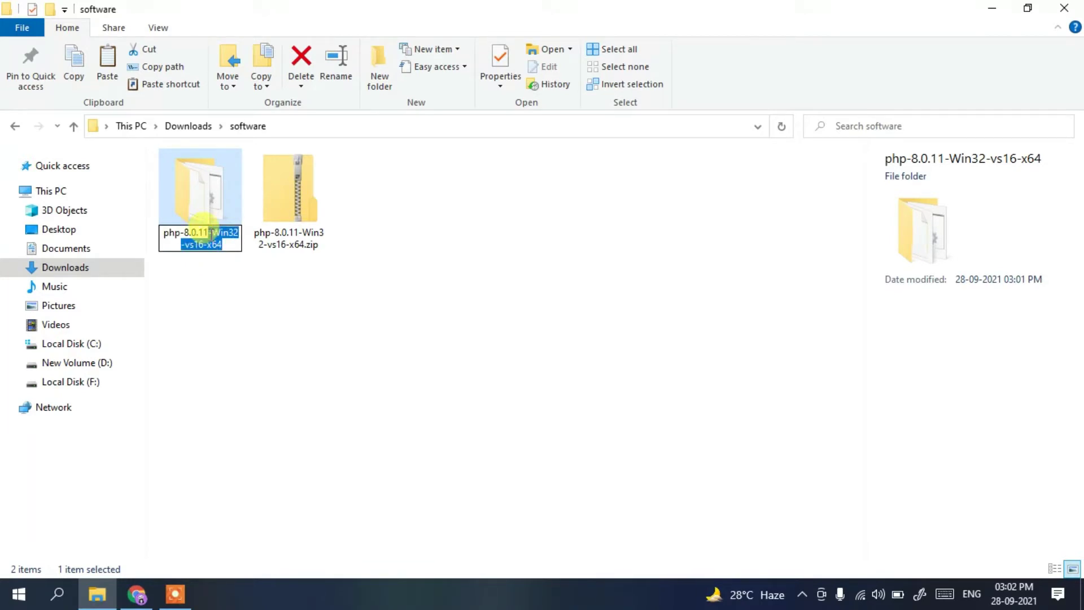
pyautogui.press('BackSpace')
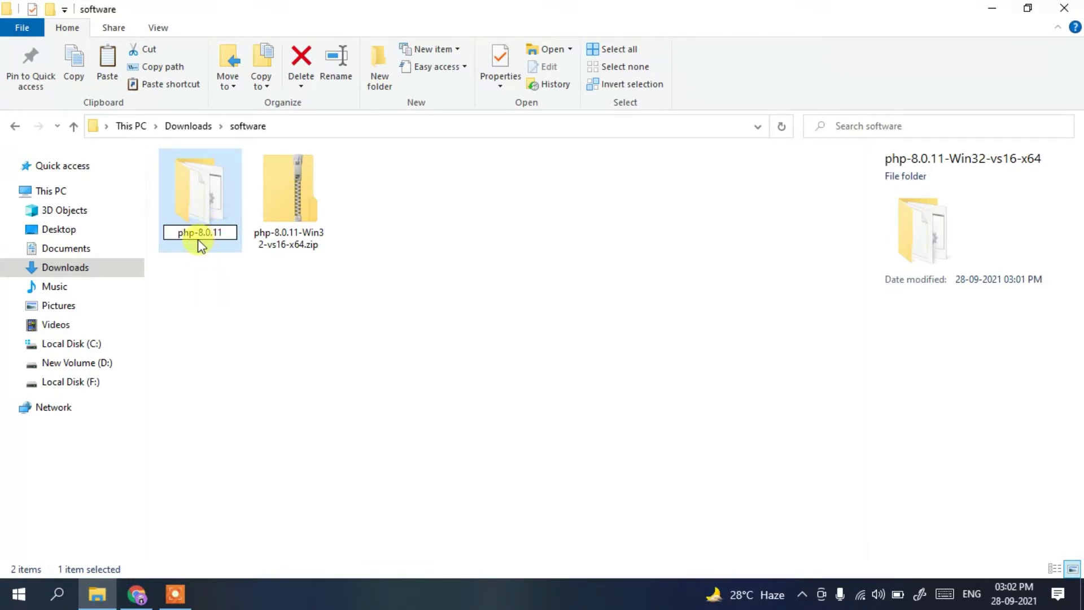
pyautogui.click(226, 272)
# Finish the folder rename and copy the php-8.0.11 folder into the root of Local Disk (C:)
pyautogui.click(203, 162)
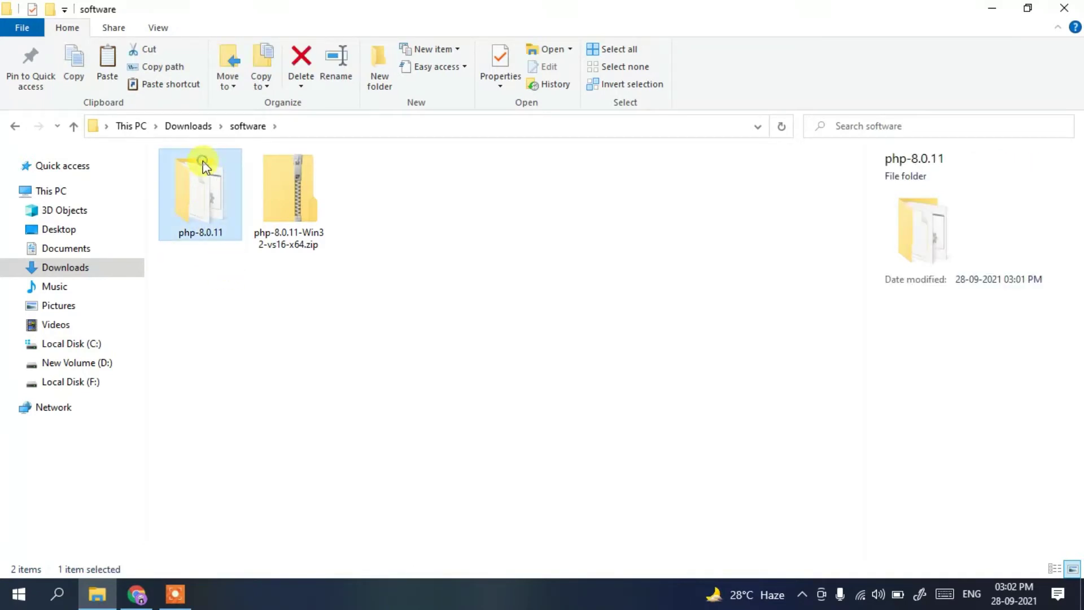
pyautogui.rightClick(202, 161)
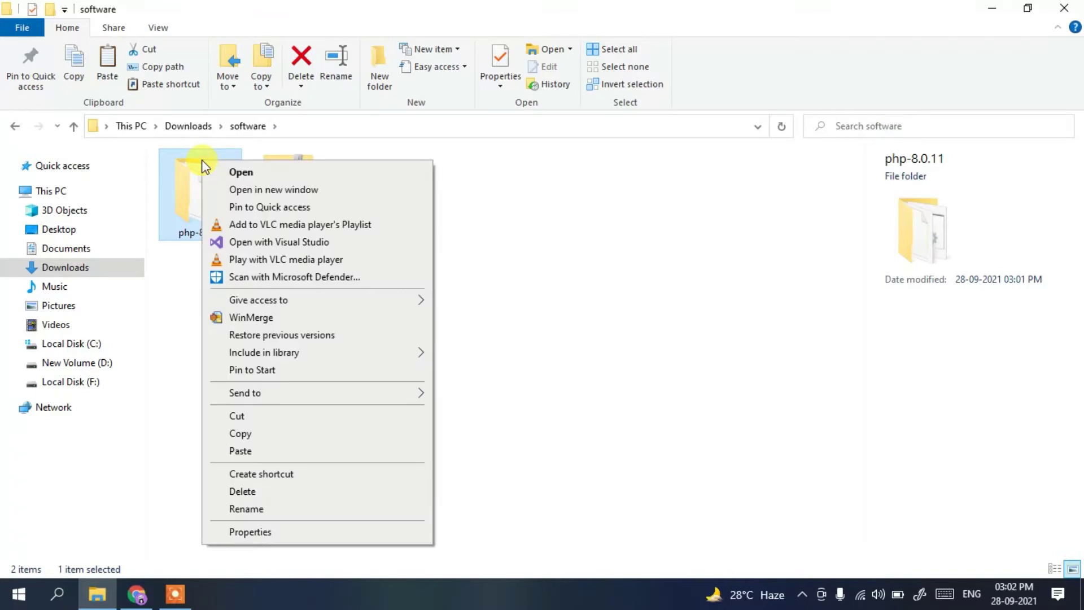
pyautogui.click(276, 432)
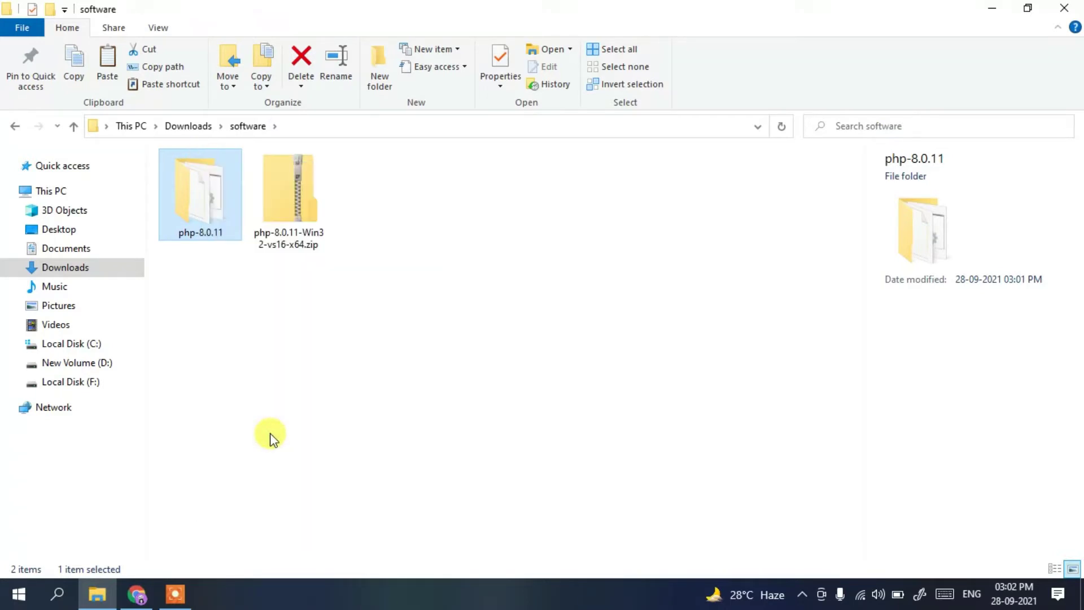
pyautogui.click(93, 348)
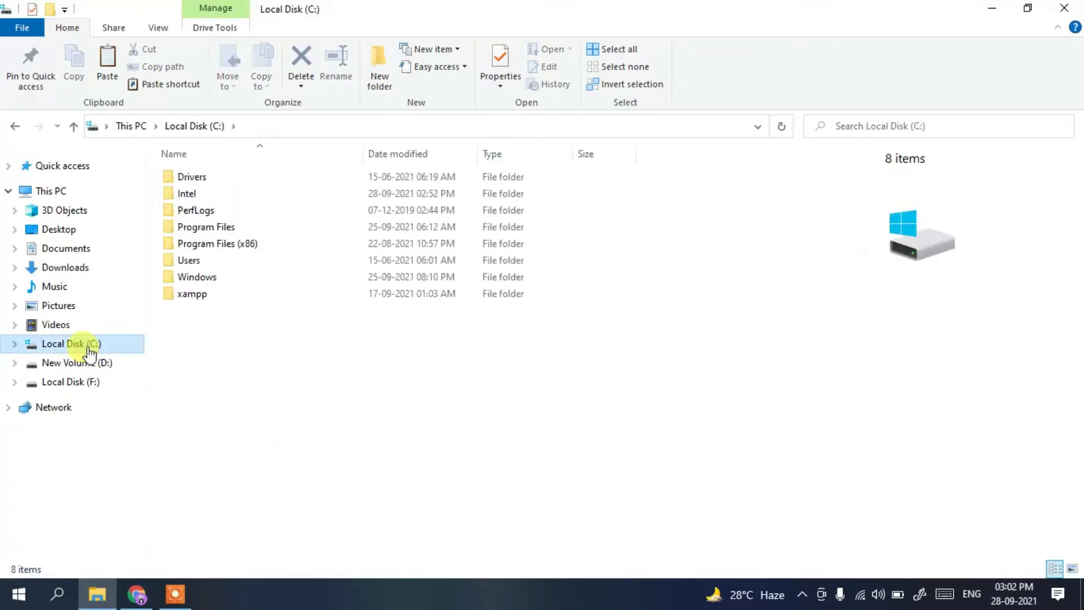
pyautogui.rightClick(212, 361)
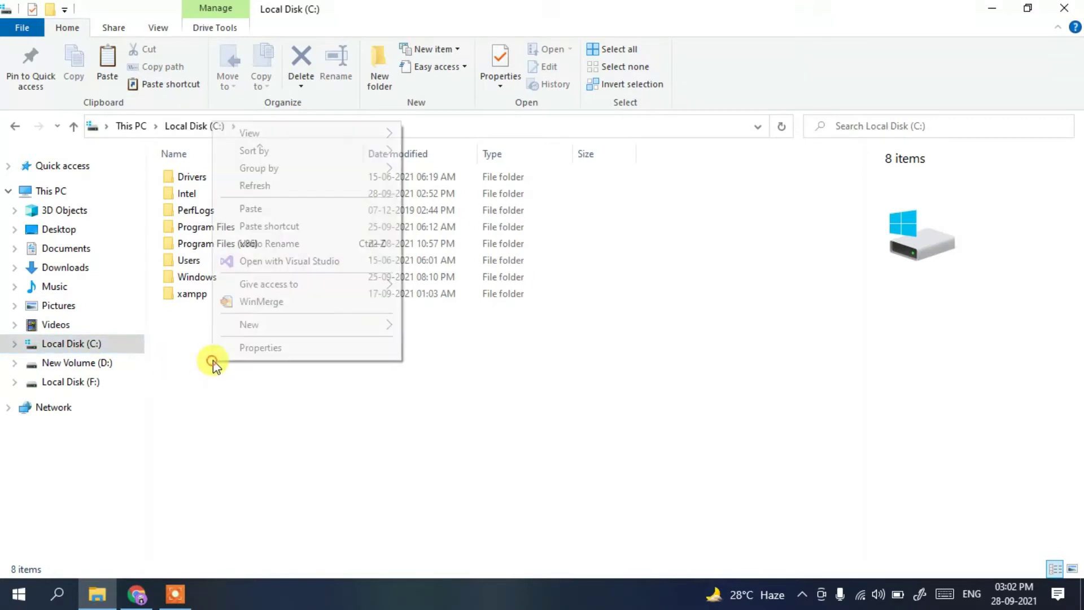
pyautogui.click(273, 212)
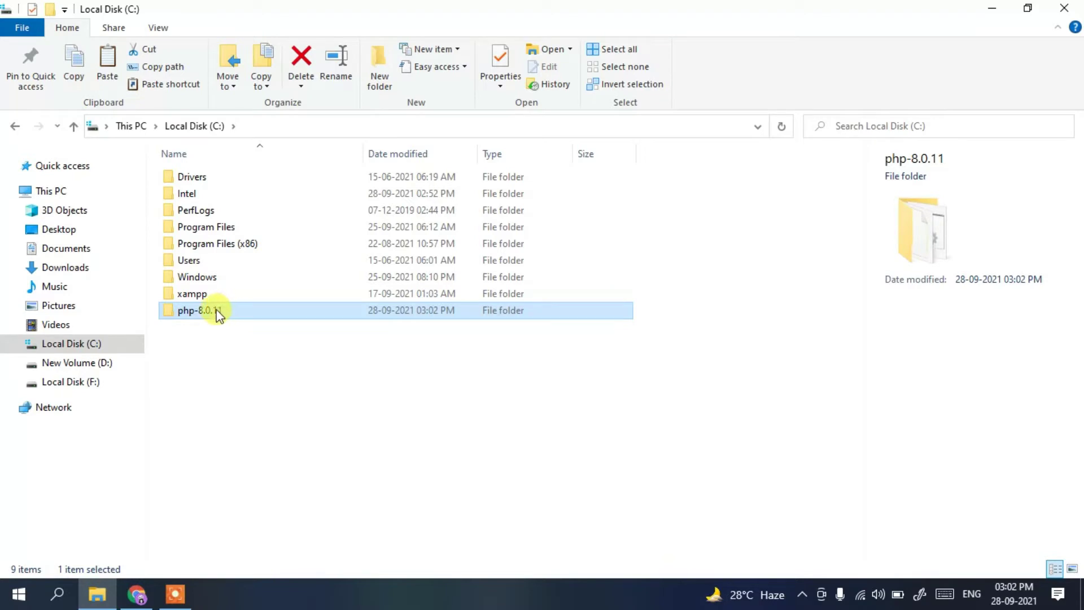
pyautogui.moveTo(200, 315)
# Find the system environment variables settings in Windows and open the system Path variable with a new blank entry
pyautogui.click(58, 595)
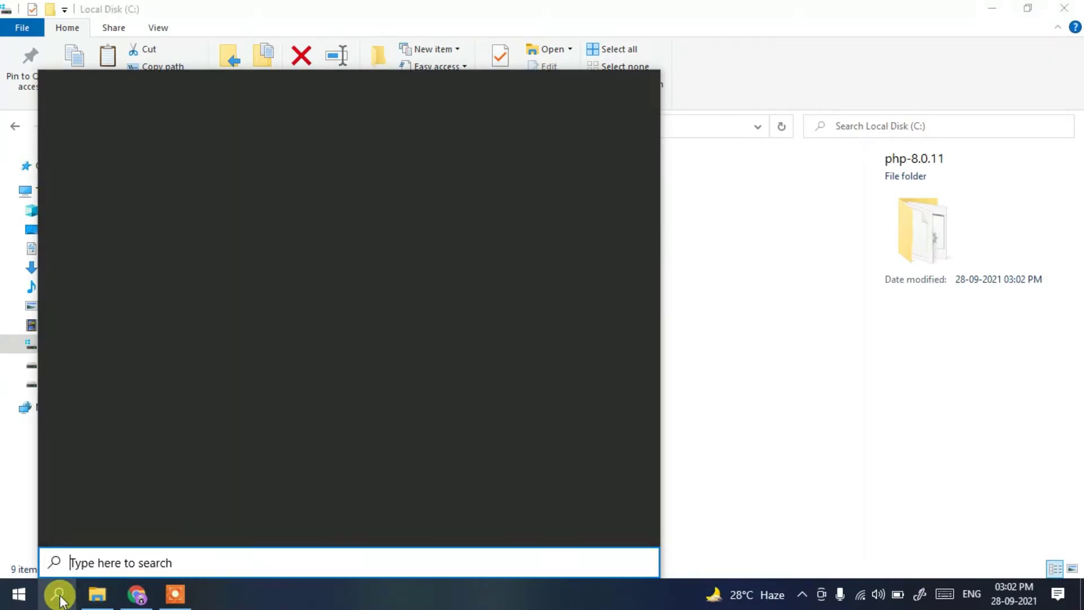
pyautogui.write('environ')
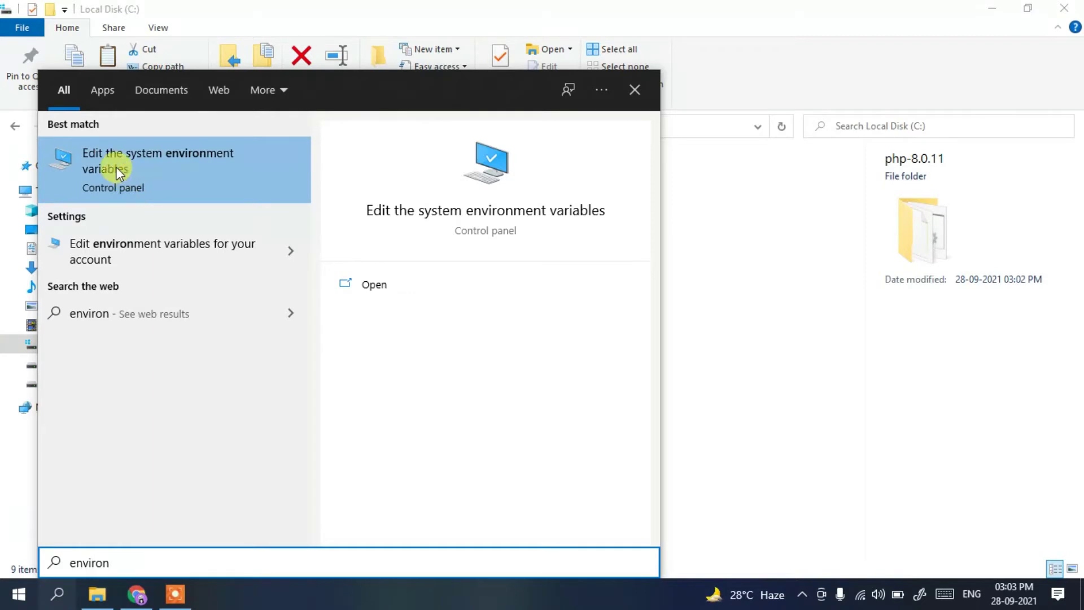
pyautogui.click(167, 168)
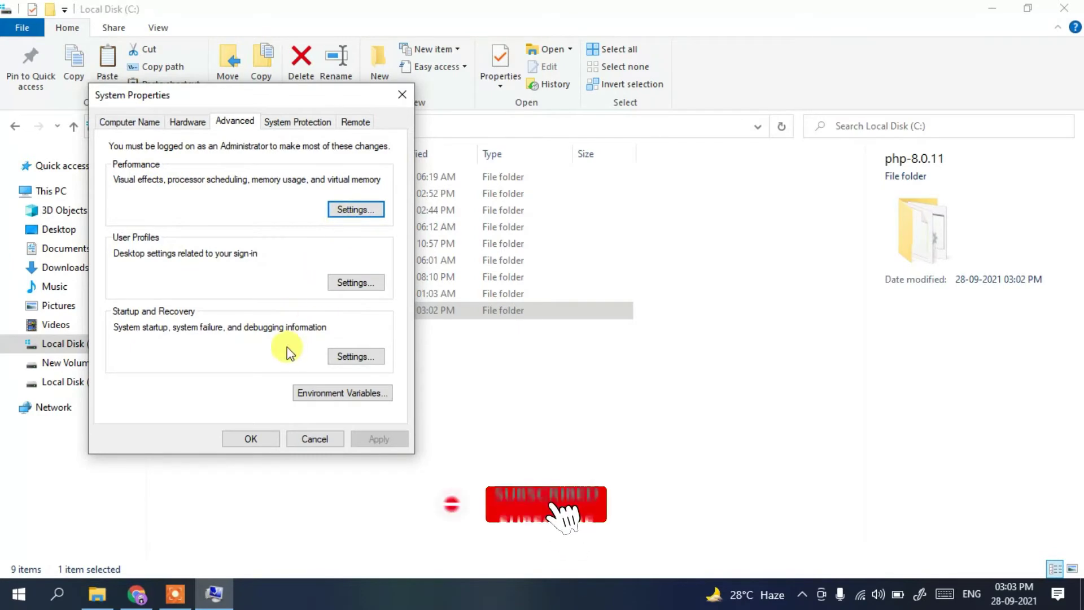
pyautogui.click(339, 394)
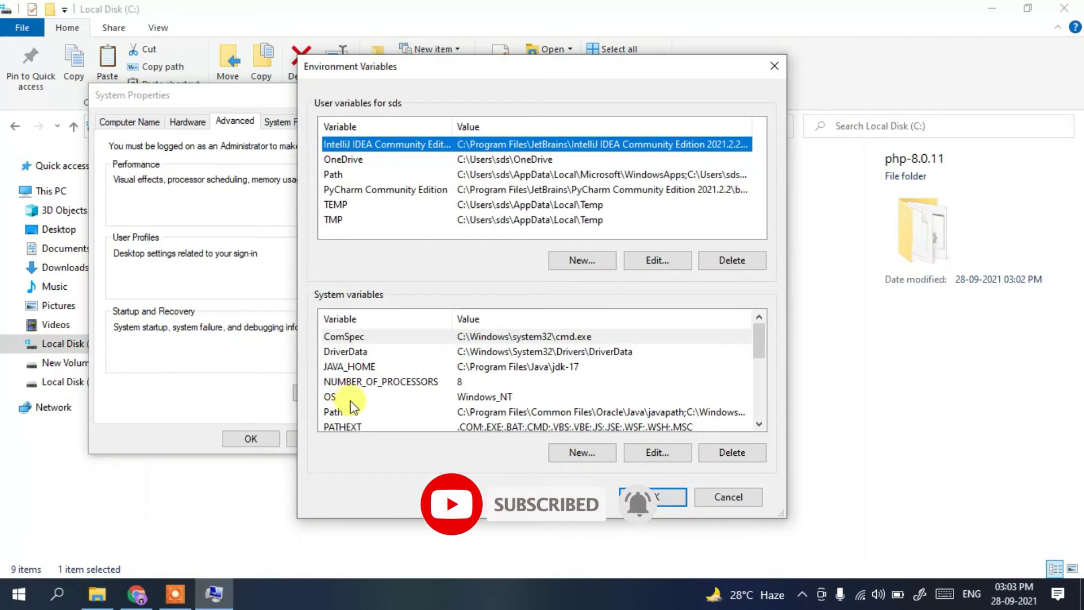
pyautogui.click(340, 412)
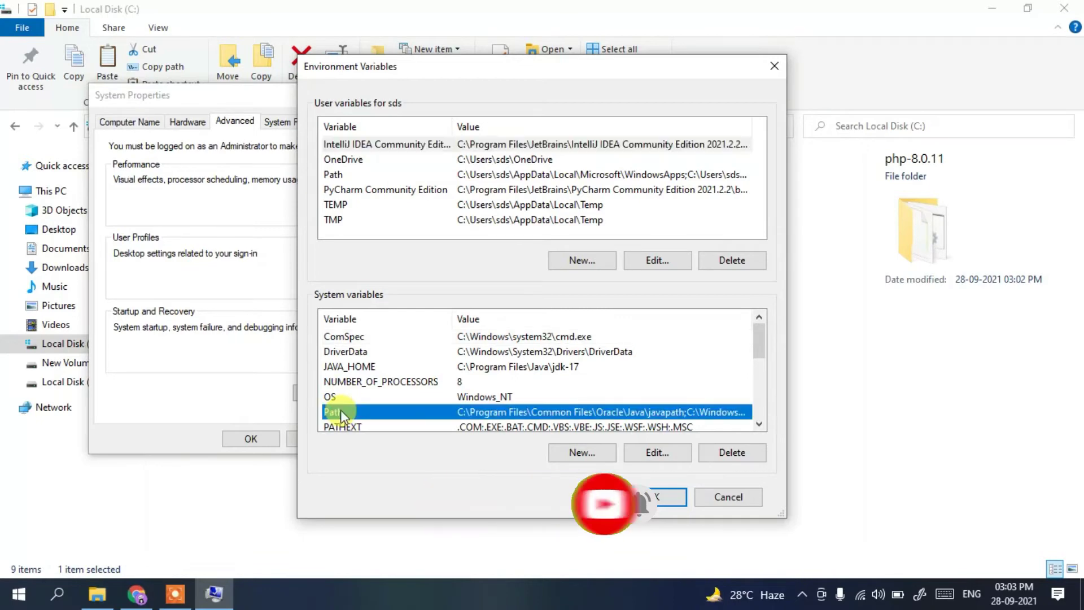
pyautogui.click(670, 451)
pyautogui.click(712, 138)
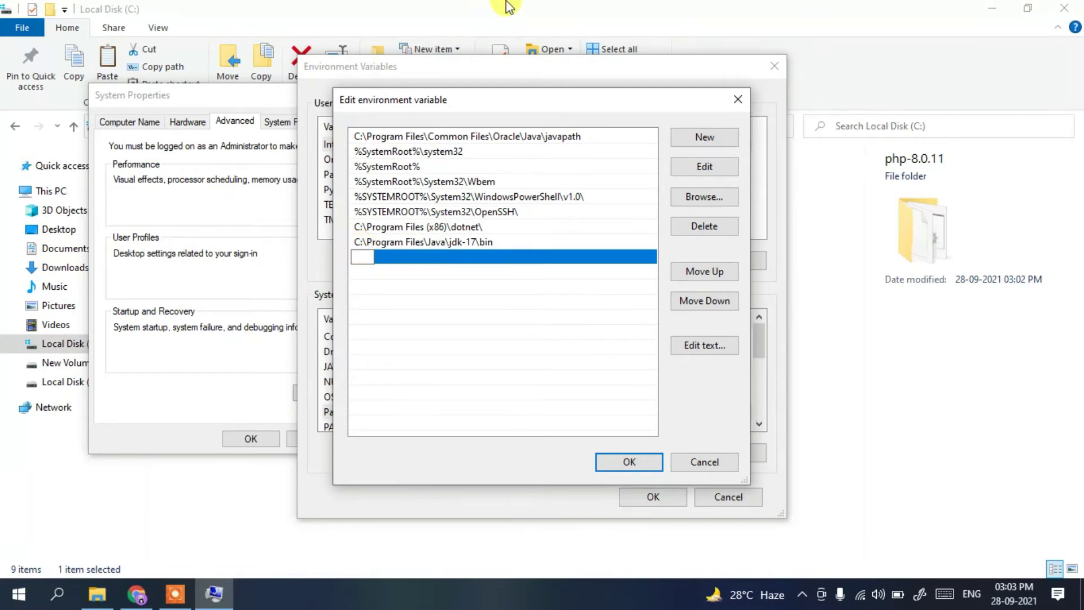
# Switch to File Explorer, open the php-8.0.11 folder on drive C: and copy its full path
pyautogui.click(517, 21)
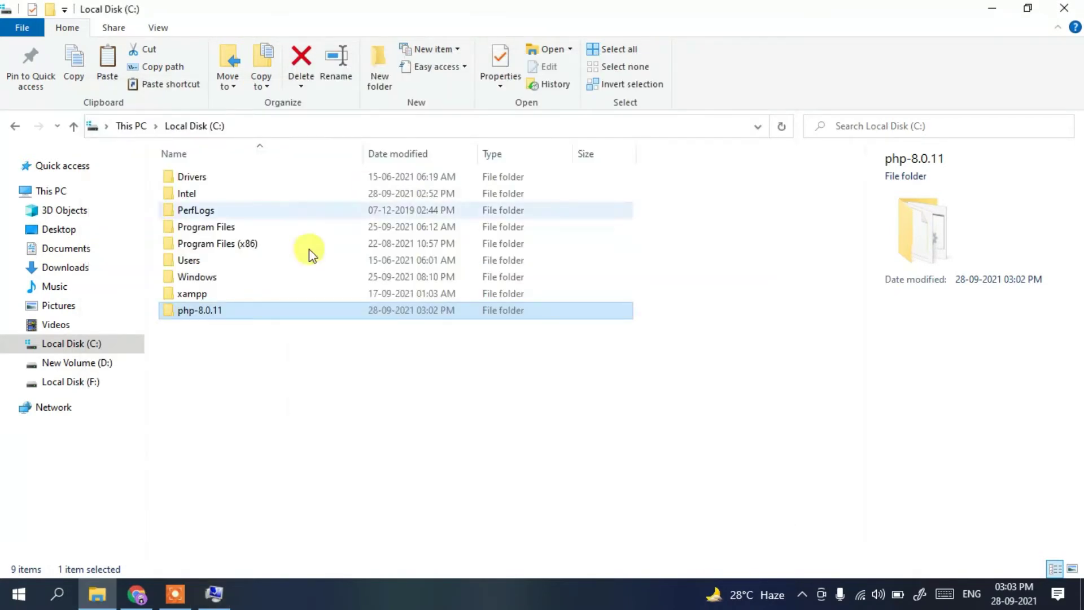
pyautogui.doubleClick(267, 318)
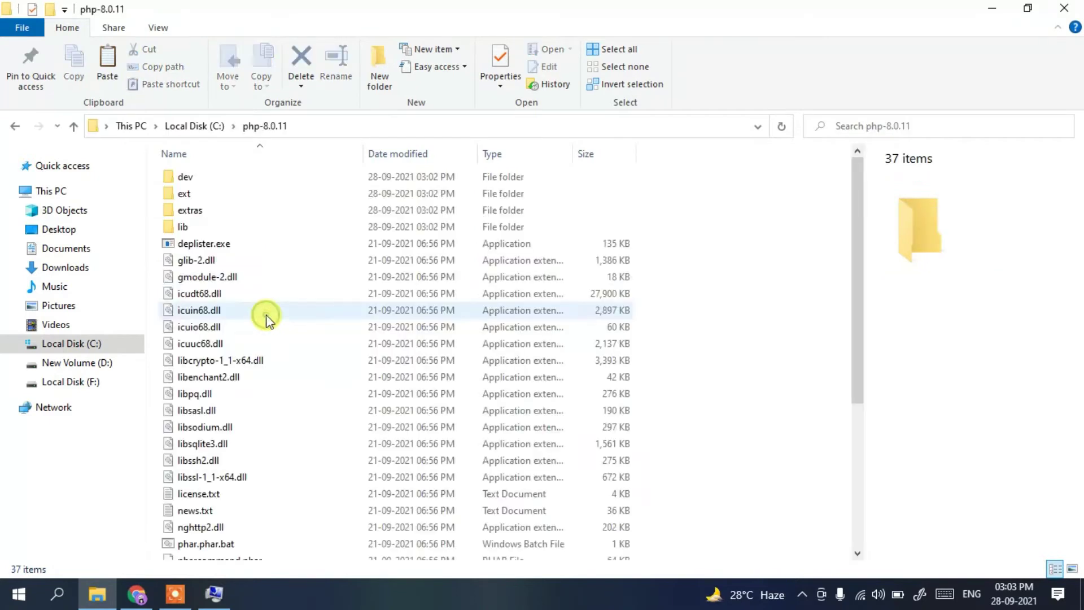
pyautogui.click(390, 128)
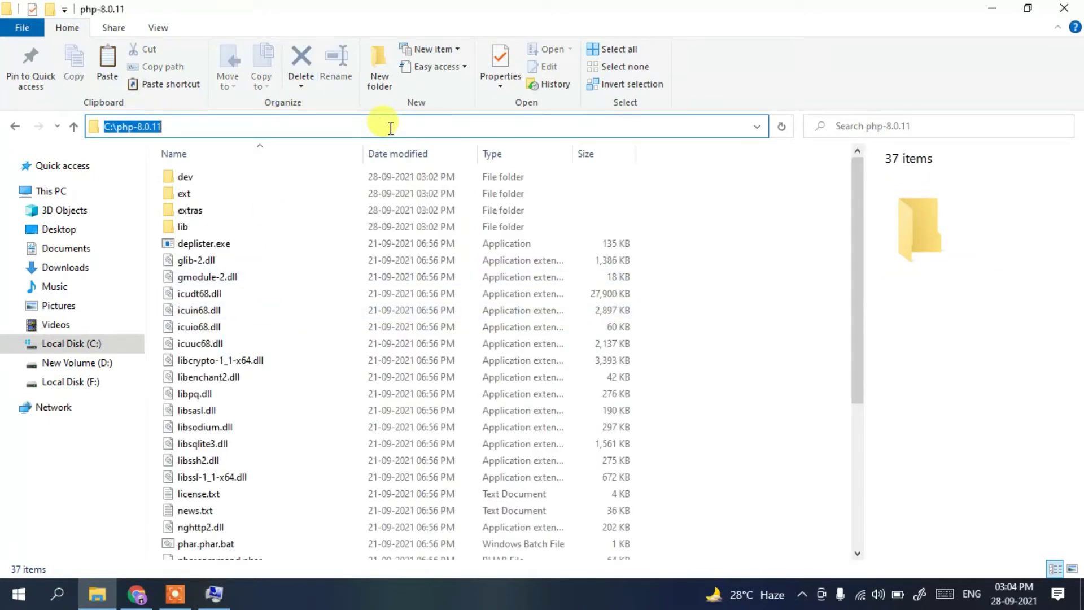
pyautogui.rightClick(388, 128)
pyautogui.click(448, 180)
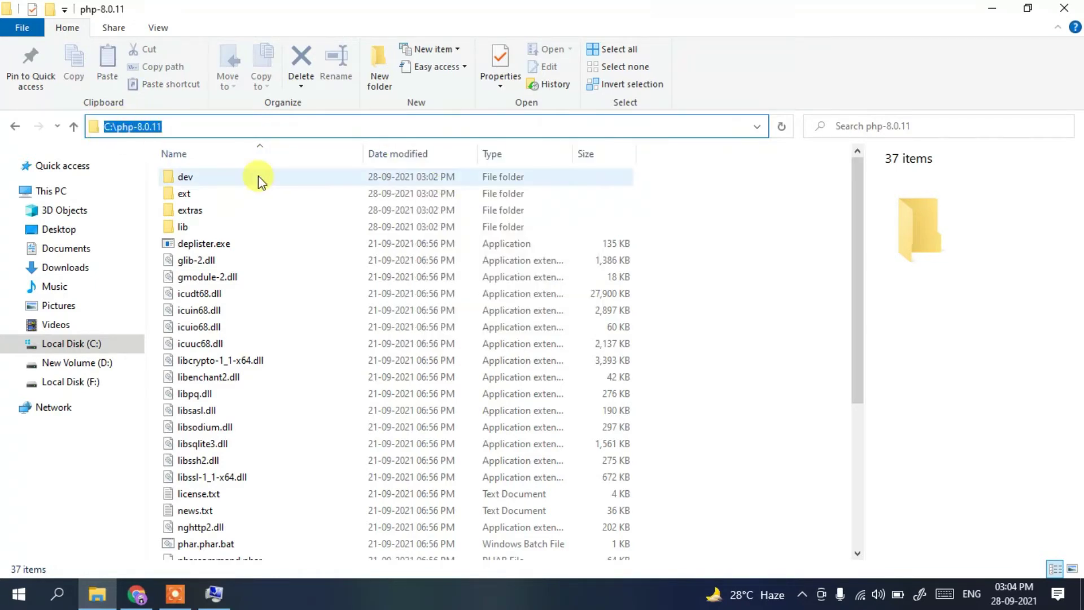
# Return to the environment variable editor, add C:\php-8.0.11 as a new Path entry and accept all the open dialogs
pyautogui.click(214, 593)
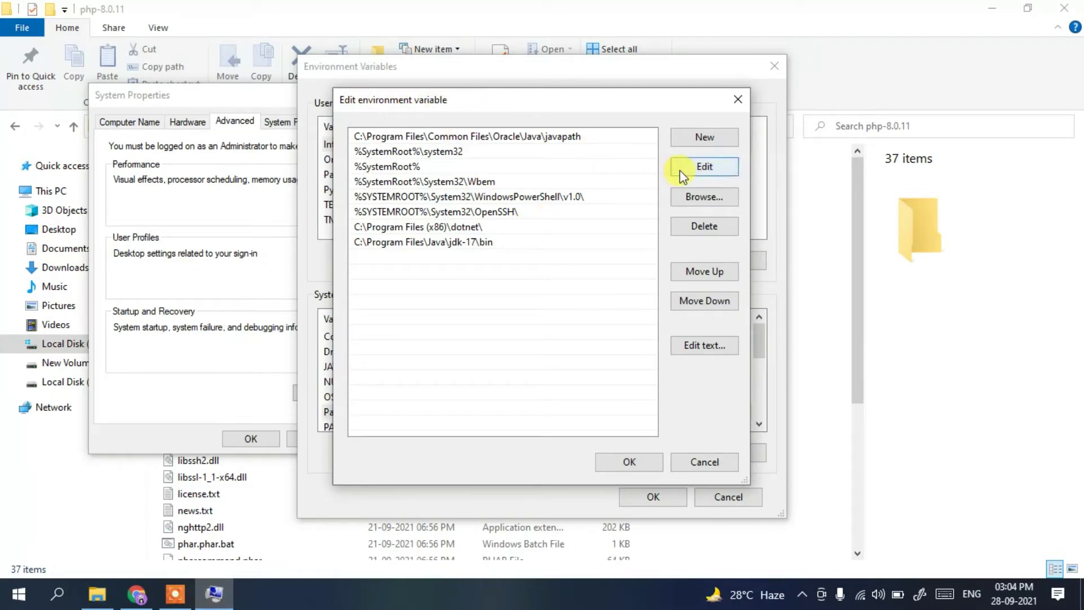
pyautogui.click(726, 137)
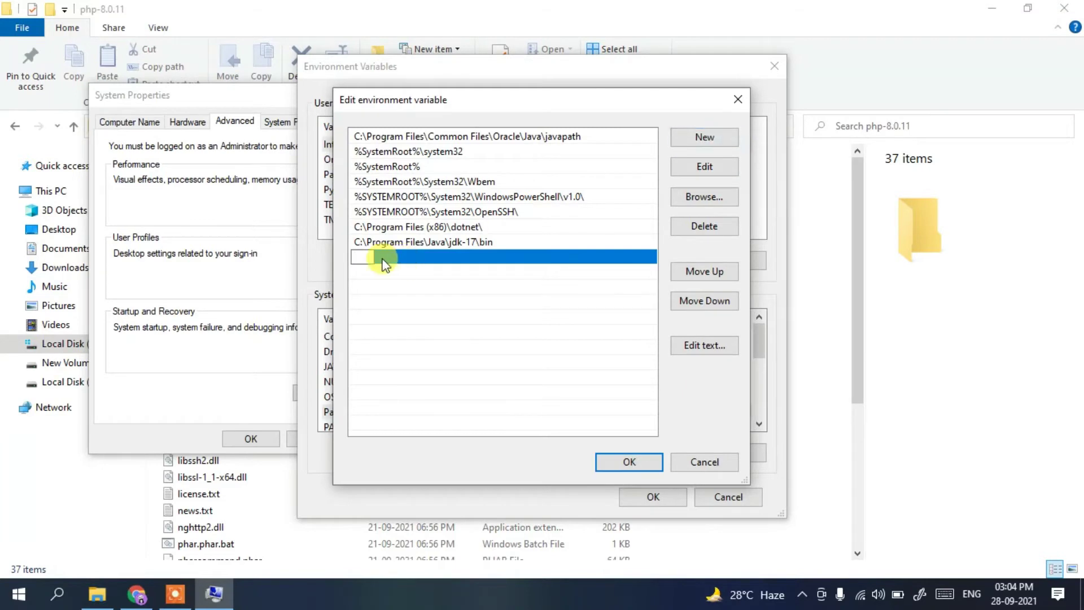
pyautogui.rightClick(364, 255)
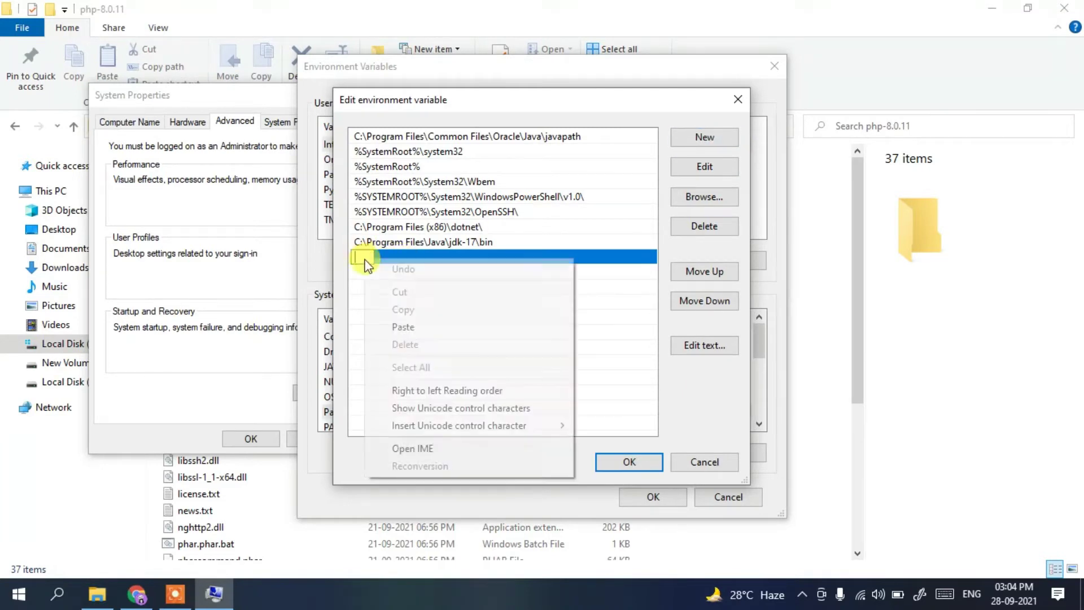
pyautogui.click(402, 326)
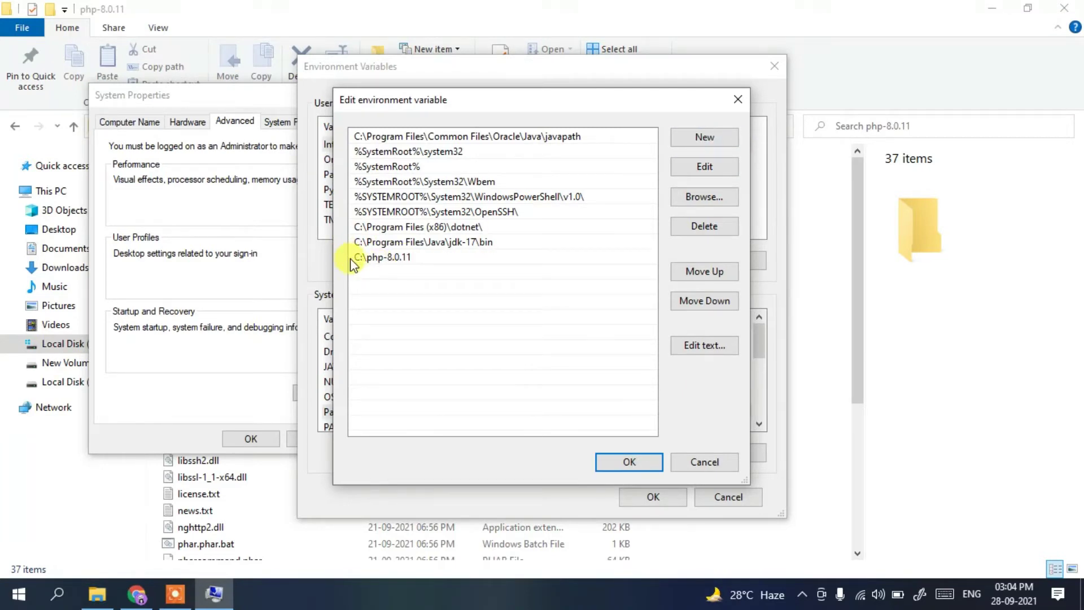
pyautogui.click(416, 259)
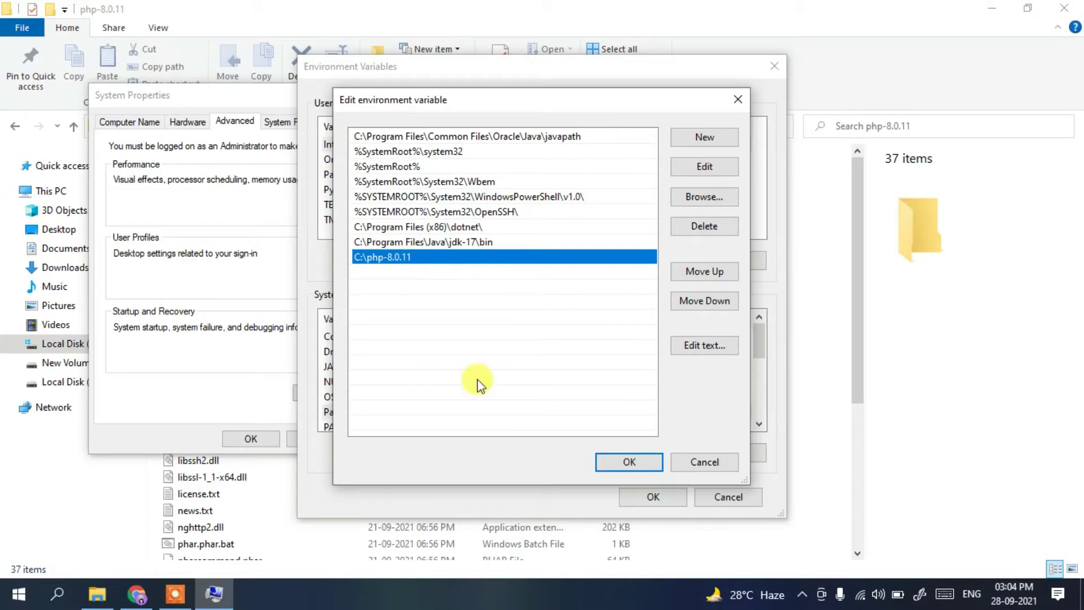
pyautogui.click(627, 466)
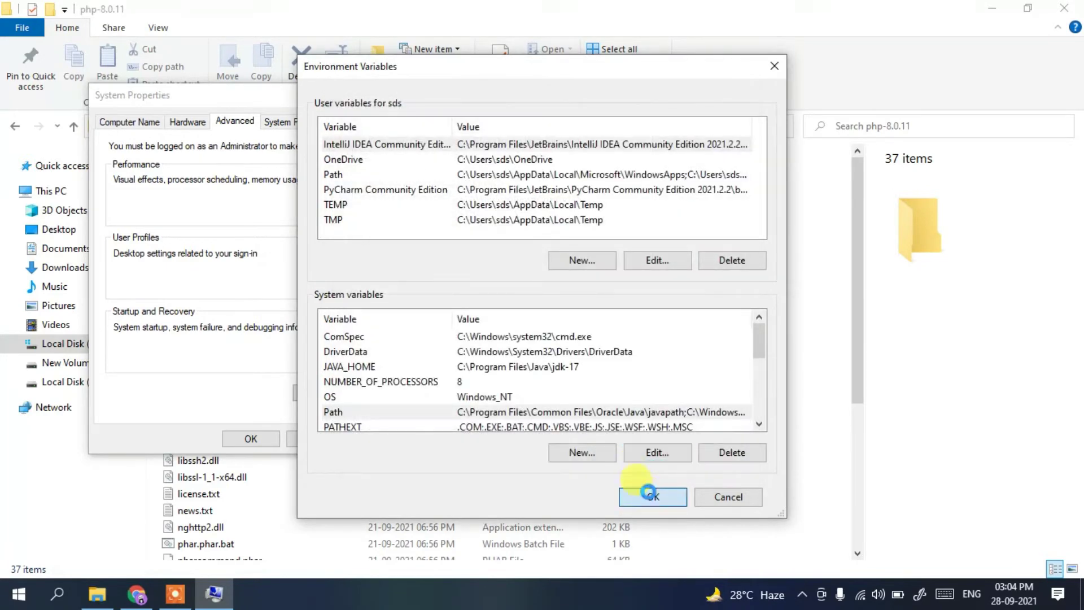
pyautogui.click(654, 496)
pyautogui.click(250, 439)
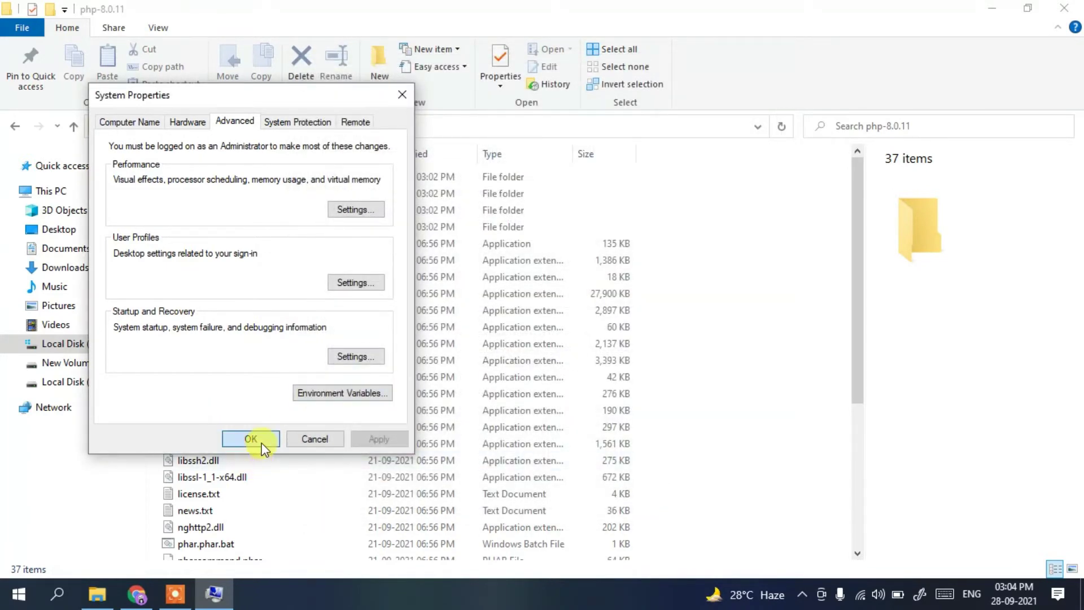
# Minimize File Explorer and open the Command Prompt through a Windows search for cmd
pyautogui.click(992, 8)
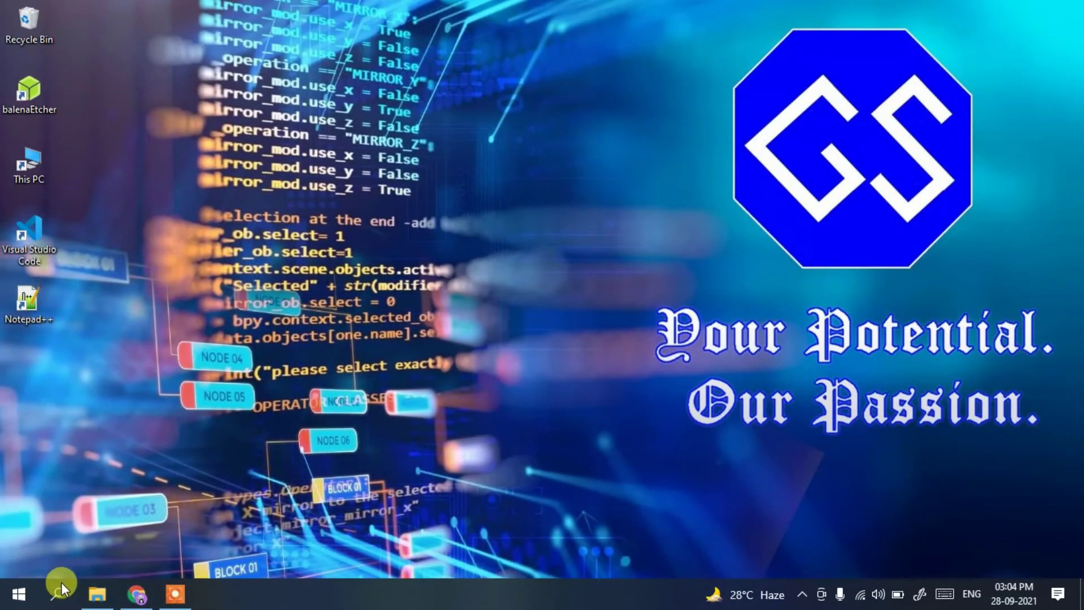
pyautogui.click(61, 582)
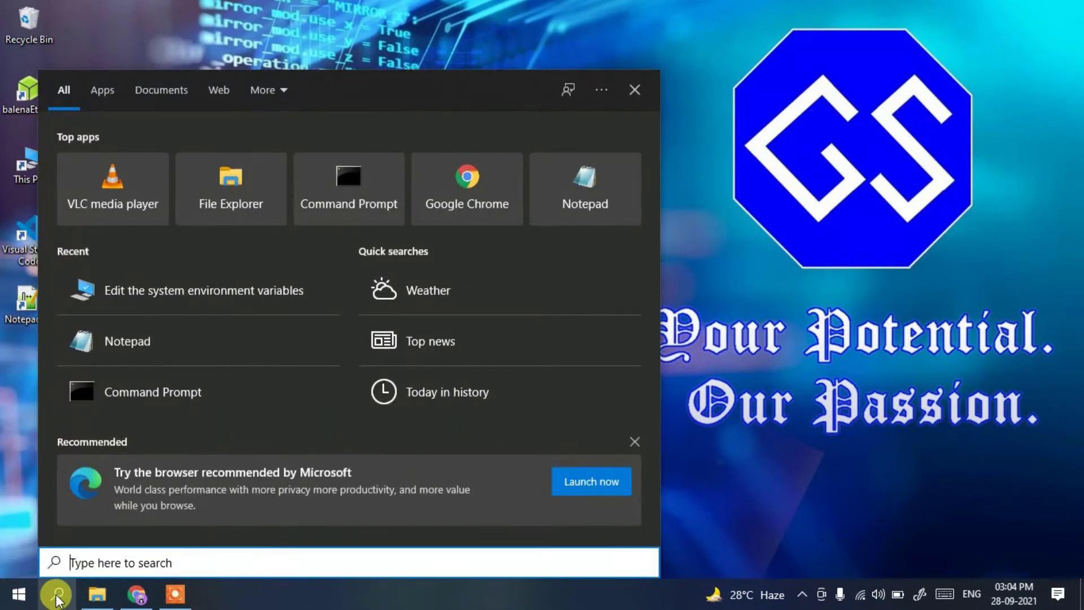
pyautogui.write('cmd')
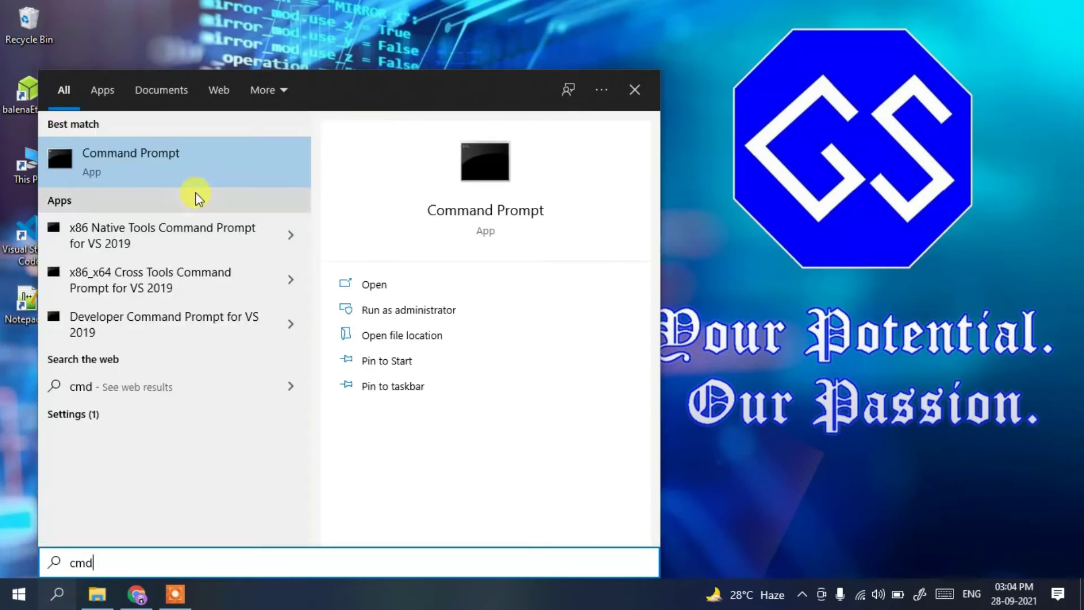
pyautogui.click(139, 157)
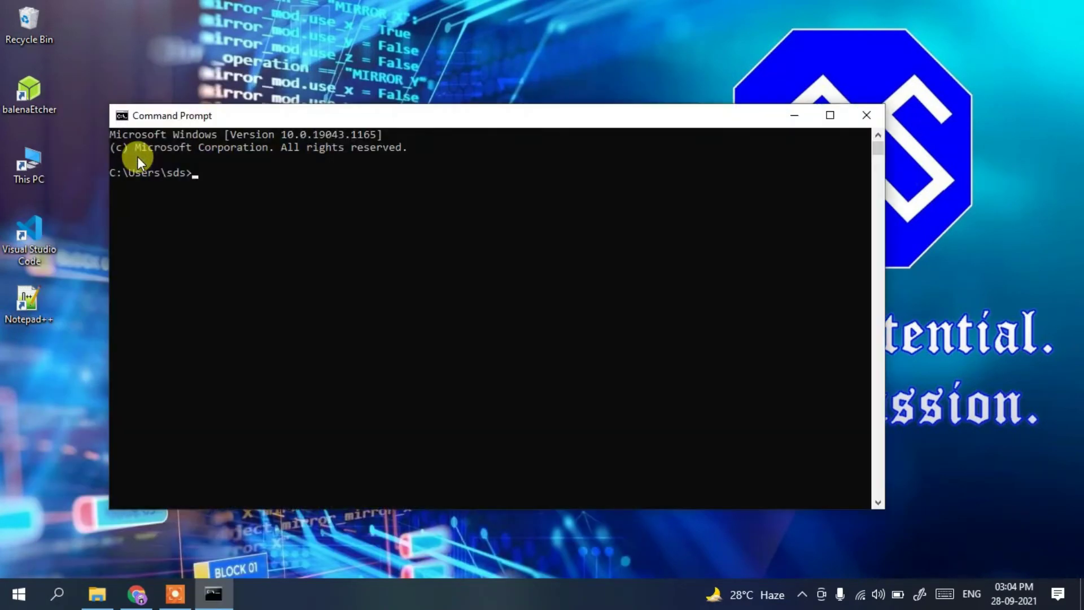
# Run php --version and highlight the PHP version in the output
pyautogui.write('php --version')
pyautogui.press('Return')
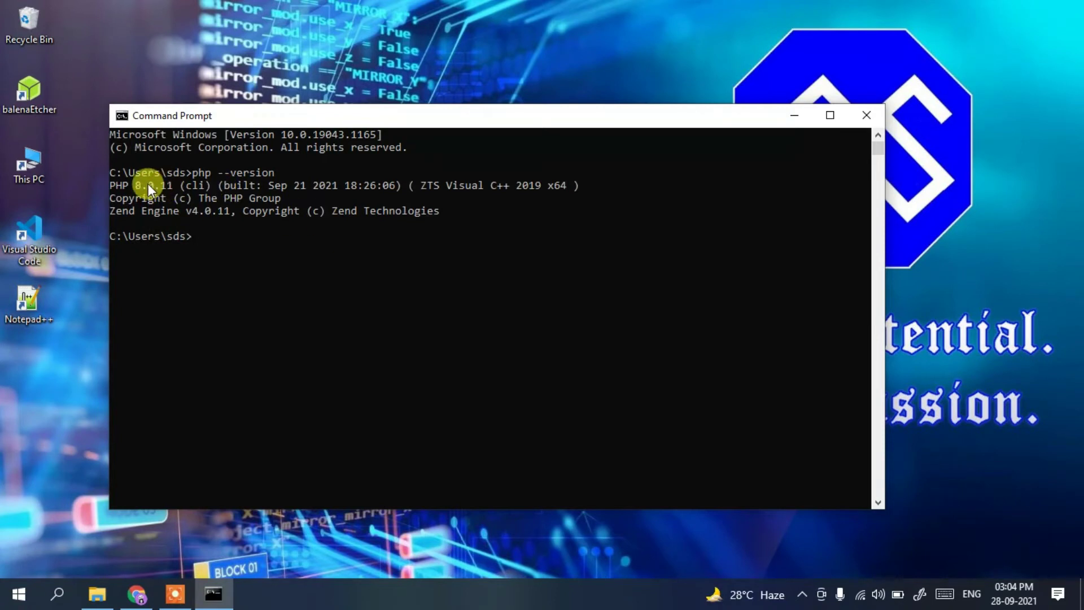
pyautogui.click(112, 185)
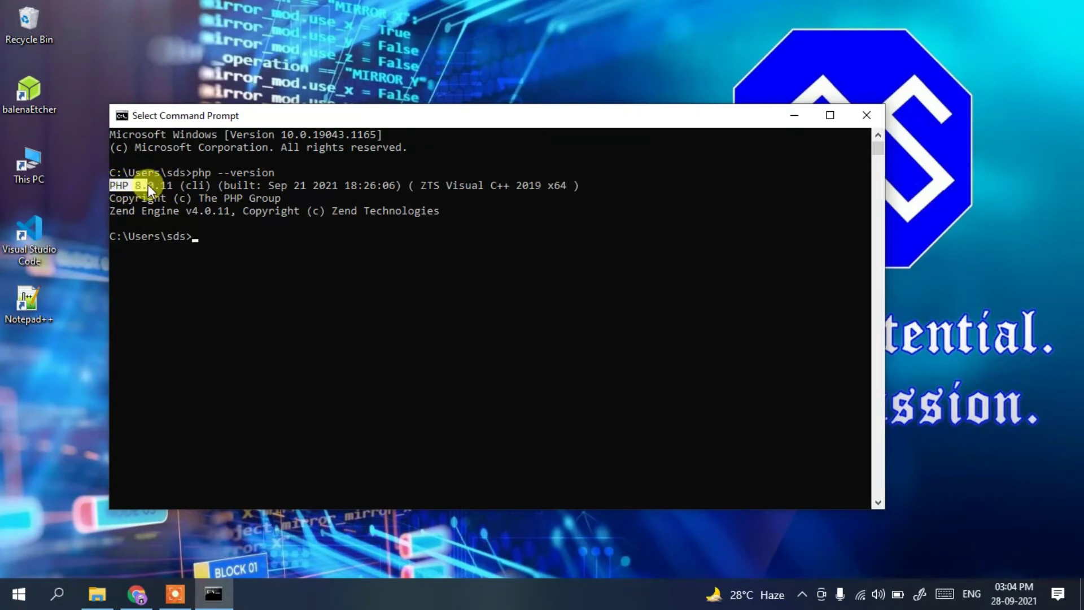
pyautogui.moveTo(172, 184); pyautogui.dragTo(174, 185)
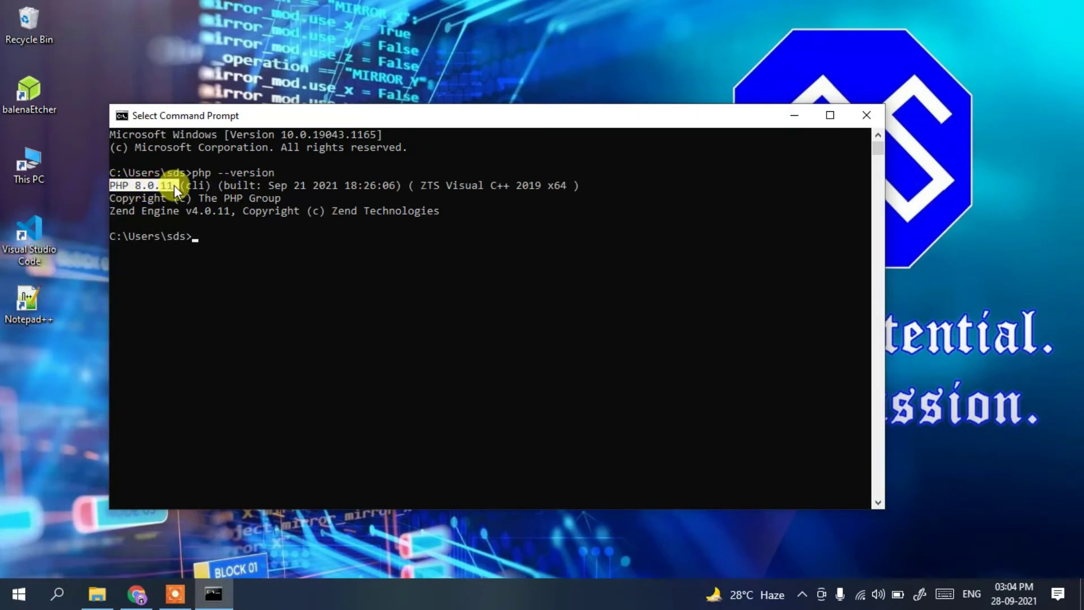
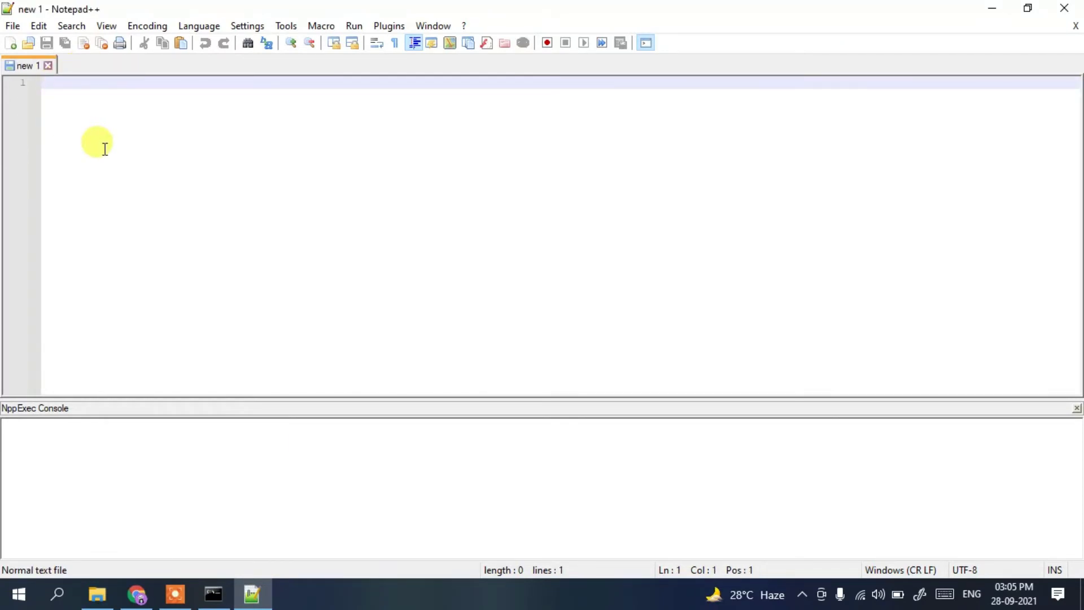
# Write an opening <?php tag and a closing ?> tag in the new document, with two blank lines between them
pyautogui.write('<?php')
pyautogui.press('Return')
pyautogui.press('Return')
pyautogui.press('Return')
pyautogui.write('?>')
pyautogui.press('Up')
pyautogui.press('Up')
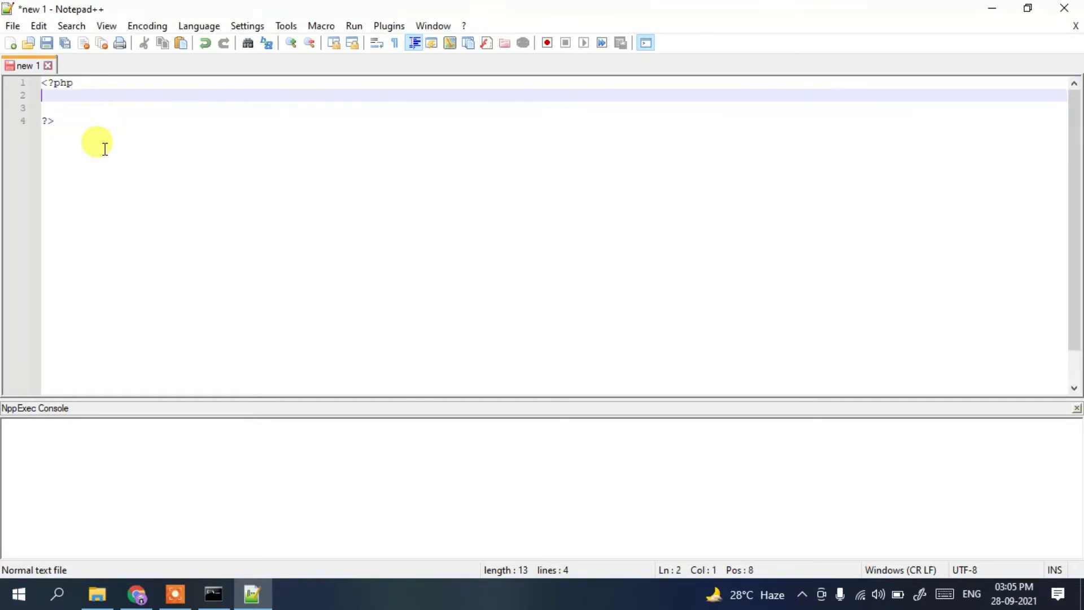
# Add the line echo "Hello World!!"; between the PHP tags, leaving a blank line above it
pyautogui.press('Return')
pyautogui.write('echo')
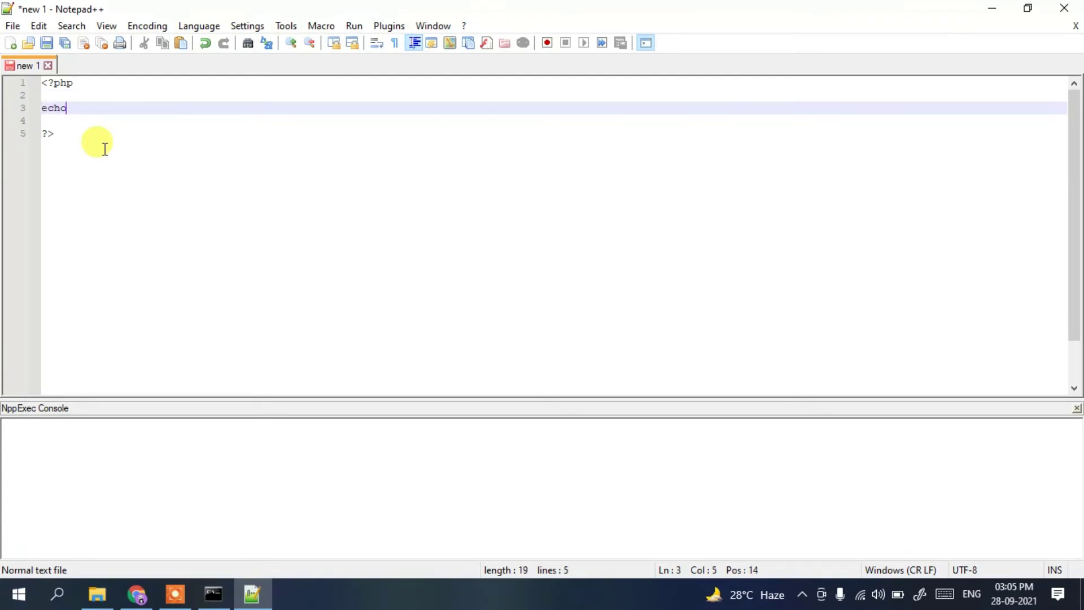
pyautogui.write(' "He";')
pyautogui.press('Left')
pyautogui.press('Left')
pyautogui.write('Hello World!!')
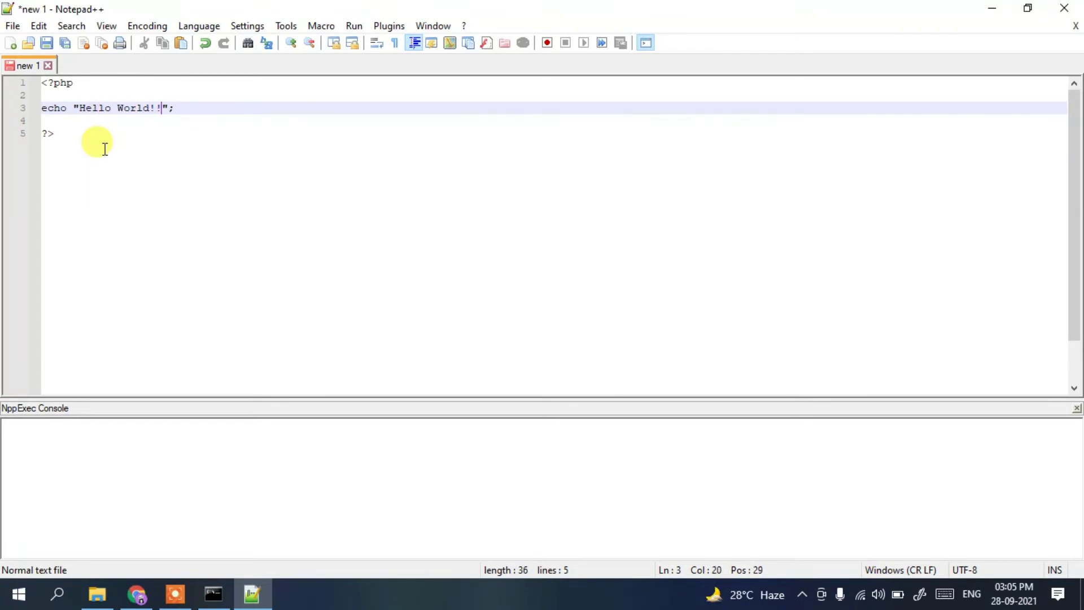
# Start saving the document under a new name and create and open a phpPractice folder inside Documents
pyautogui.click(12, 26)
pyautogui.click(64, 165)
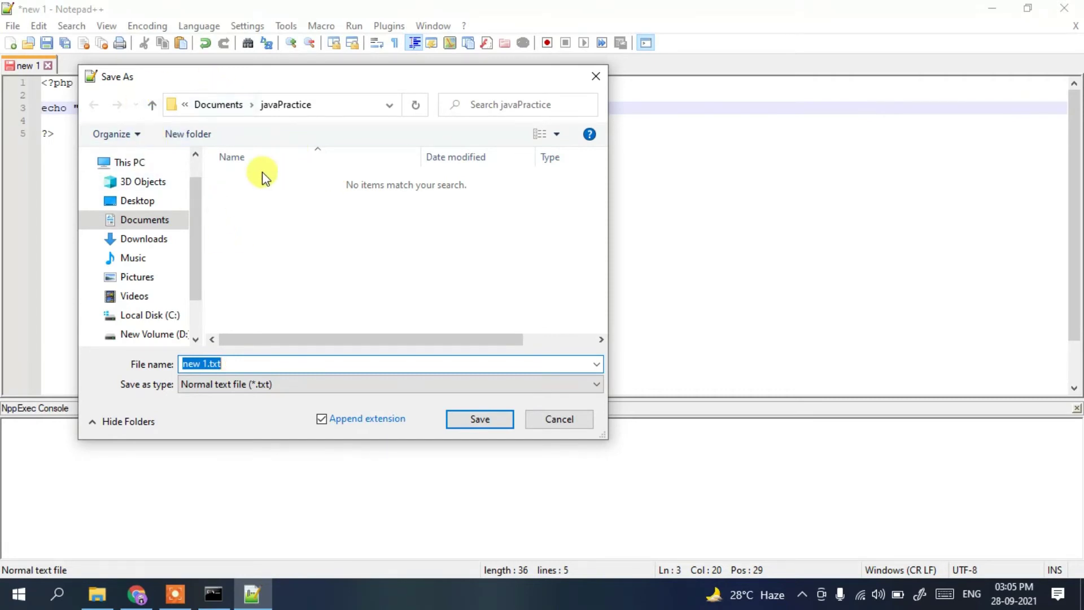
pyautogui.click(152, 219)
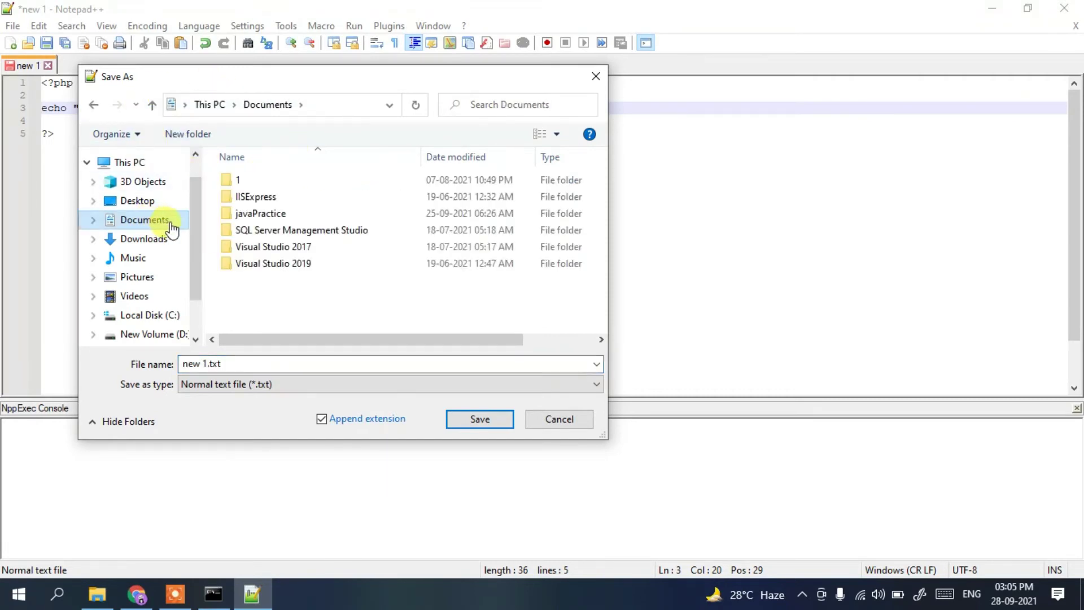
pyautogui.click(199, 134)
pyautogui.write('php')
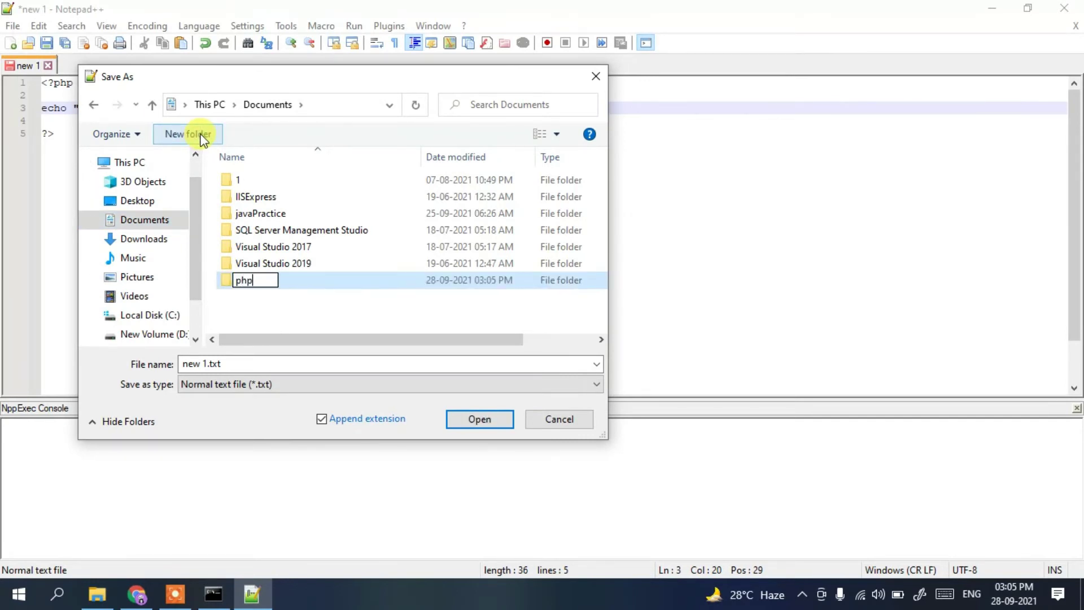
pyautogui.write('Practice')
pyautogui.press('Return')
pyautogui.press('Return')
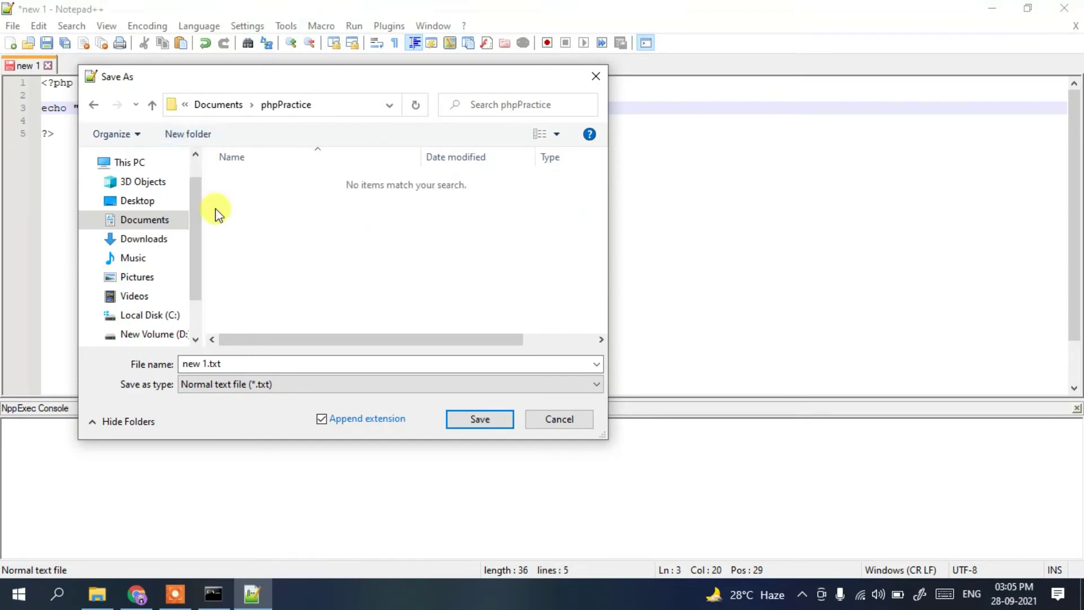
# Save the script as prog.php in the phpPractice folder with the file type All types (*.*)
pyautogui.doubleClick(232, 364)
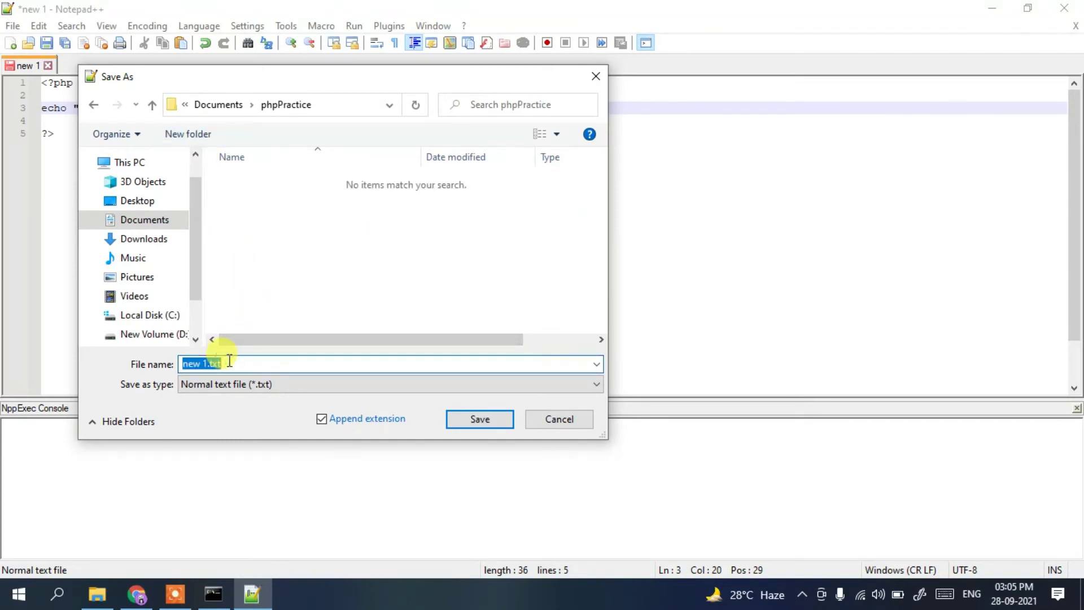
pyautogui.write('prog')
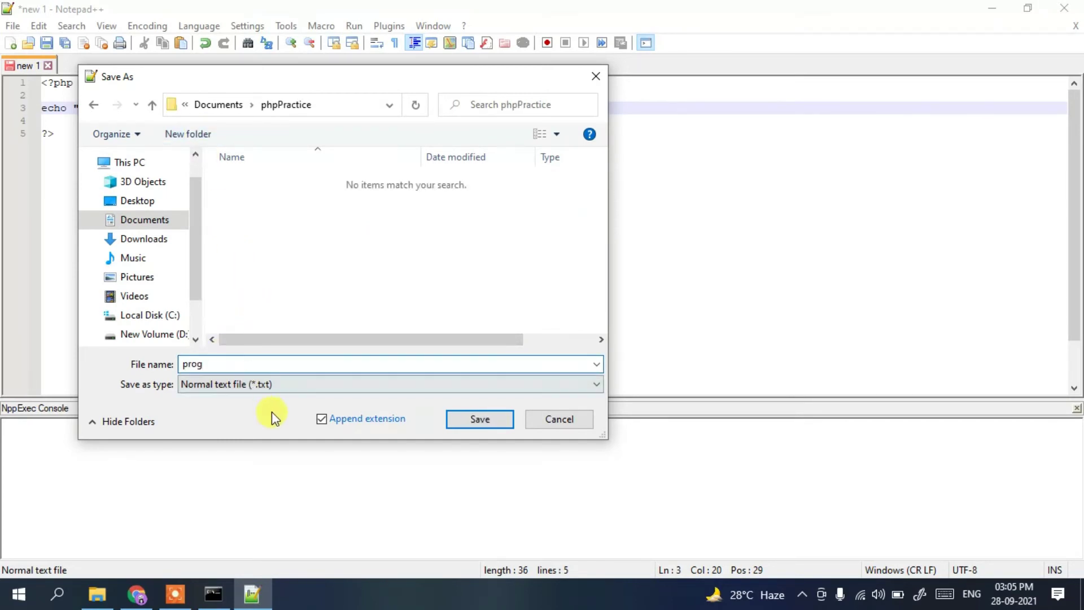
pyautogui.click(293, 384)
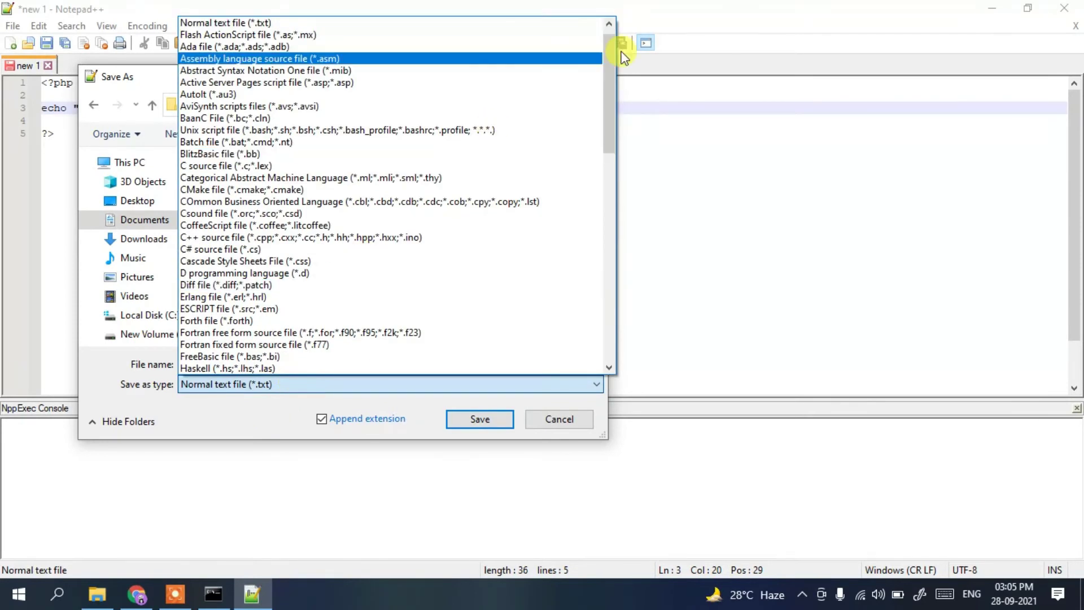
pyautogui.moveTo(611, 53); pyautogui.dragTo(611, 39)
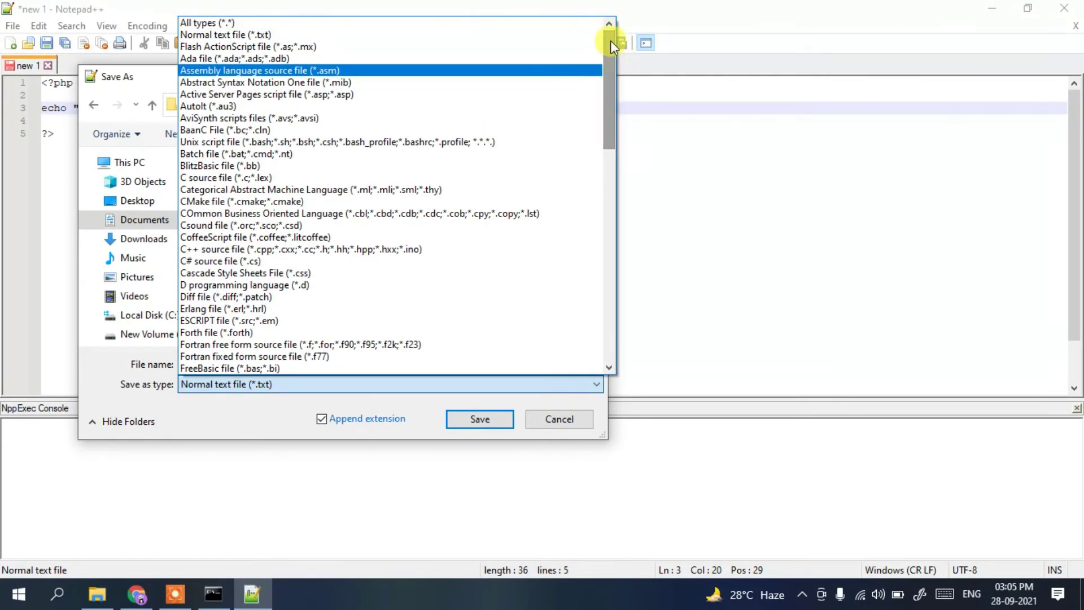
pyautogui.click(456, 22)
pyautogui.click(254, 364)
pyautogui.doubleClick(254, 364)
pyautogui.click(256, 364)
pyautogui.write('.php')
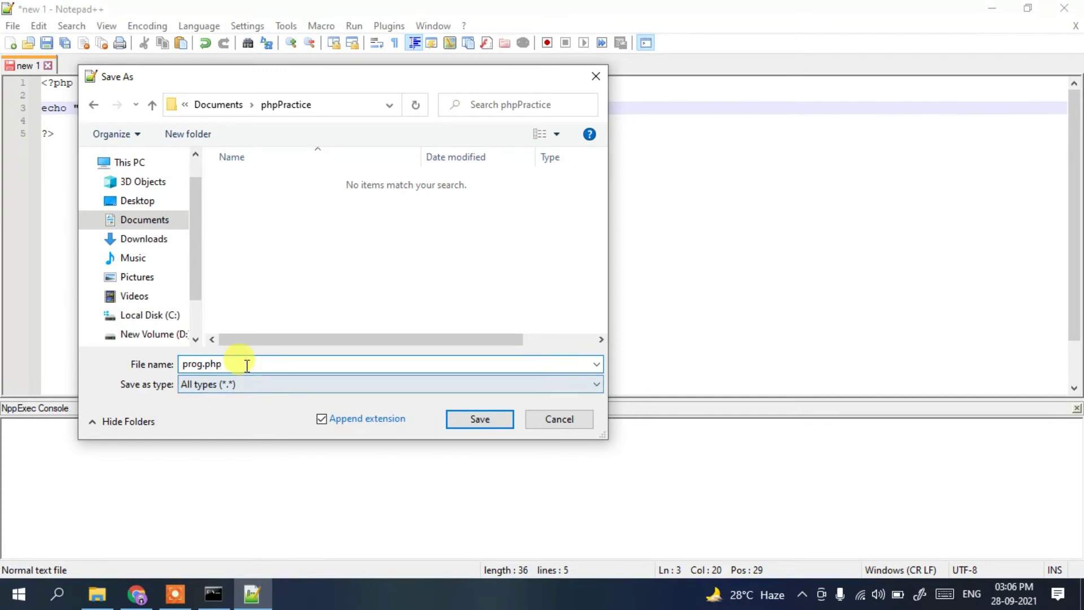
pyautogui.moveTo(250, 364); pyautogui.dragTo(203, 364)
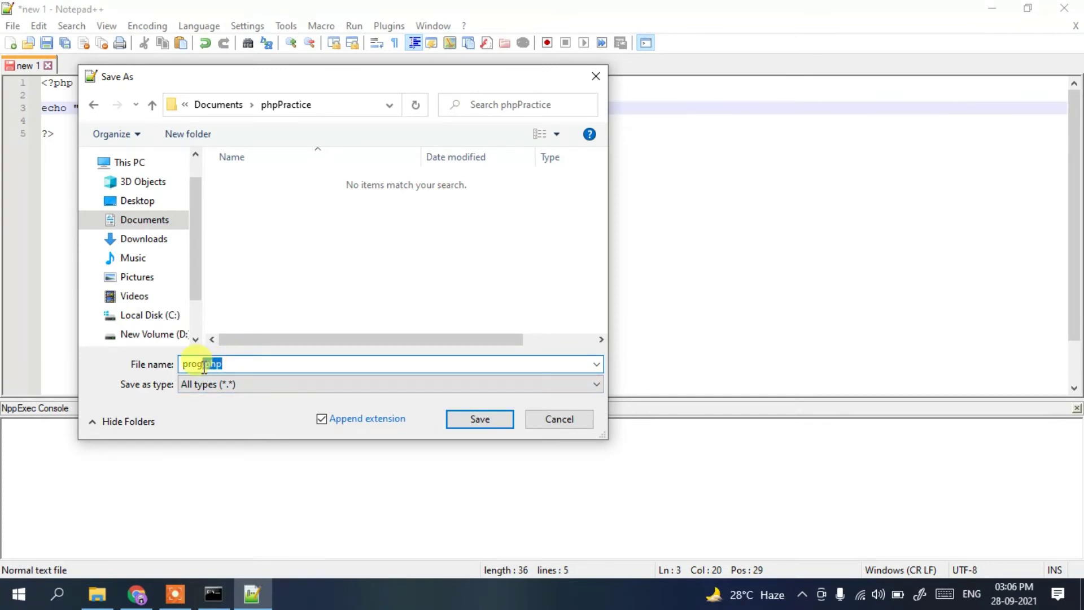
pyautogui.click(135, 387)
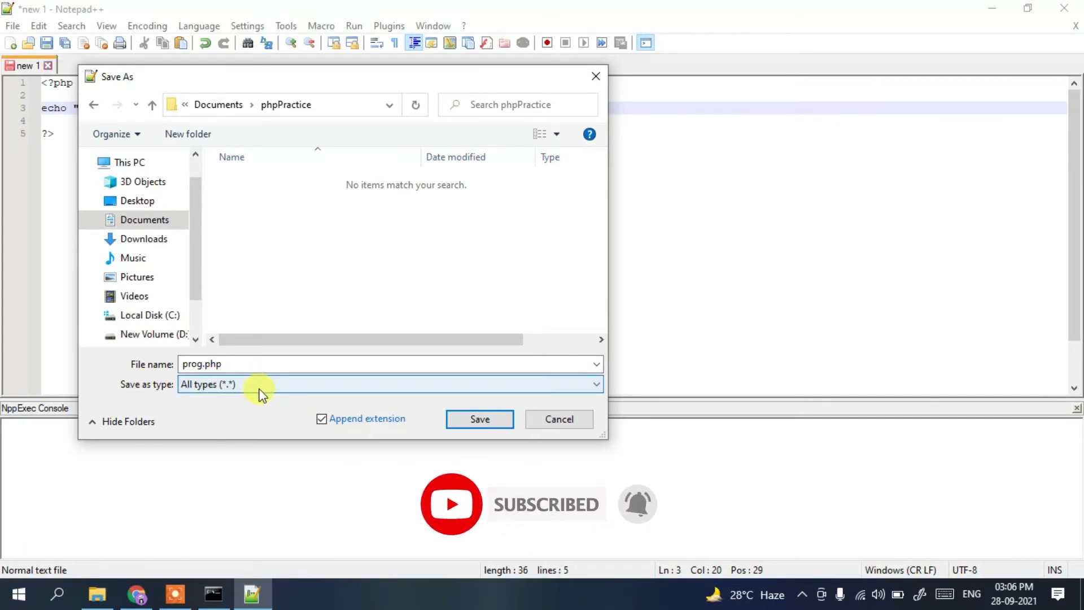
pyautogui.click(481, 419)
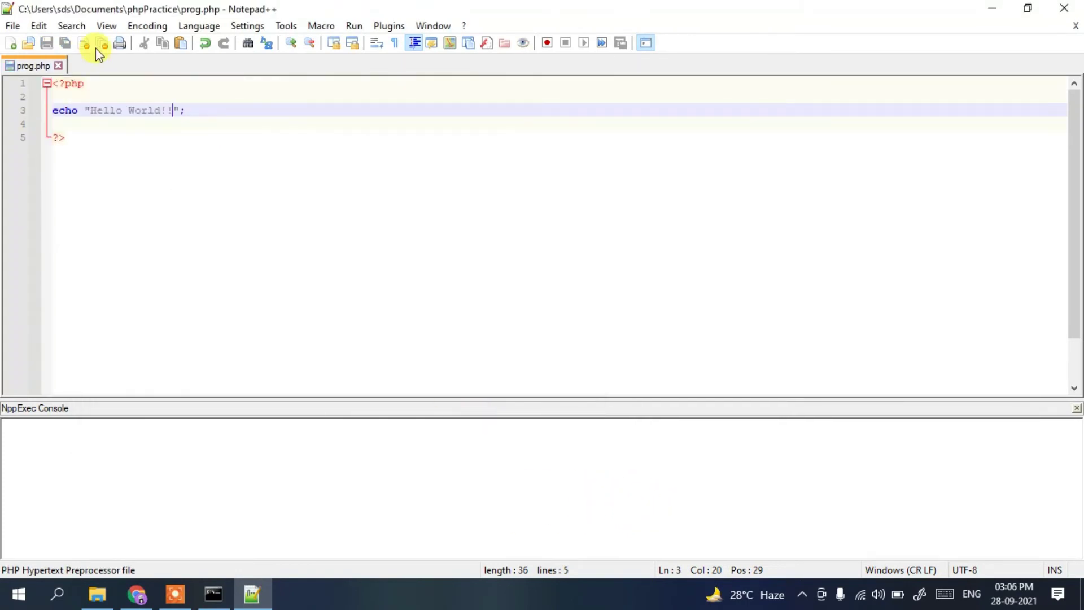
pyautogui.click(121, 154)
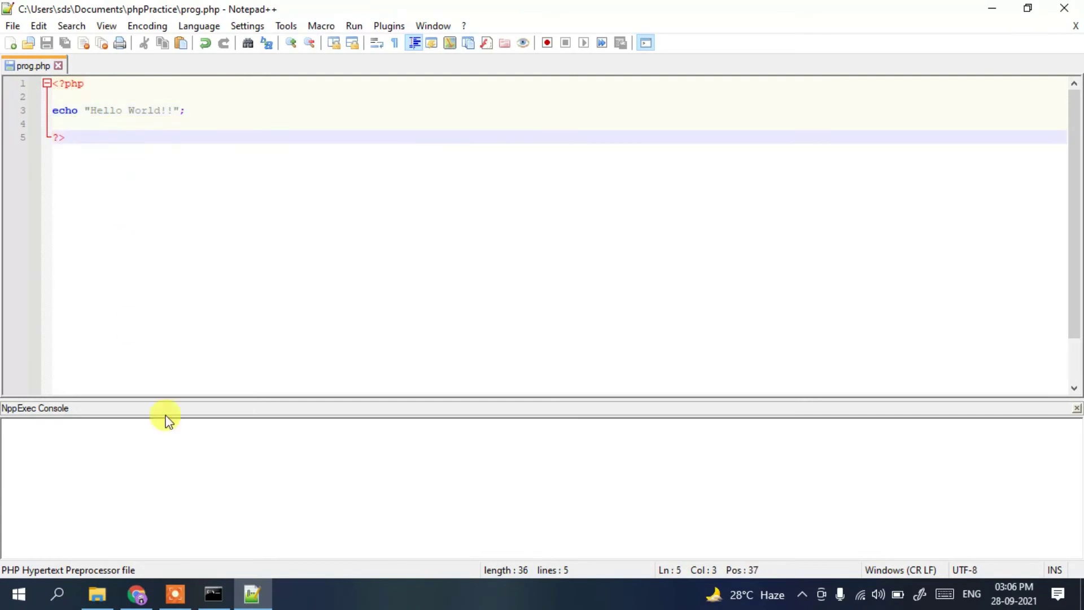
# Switch to File Explorer, open Documents\phpPractice, and launch cmd from that folder's path
pyautogui.click(97, 593)
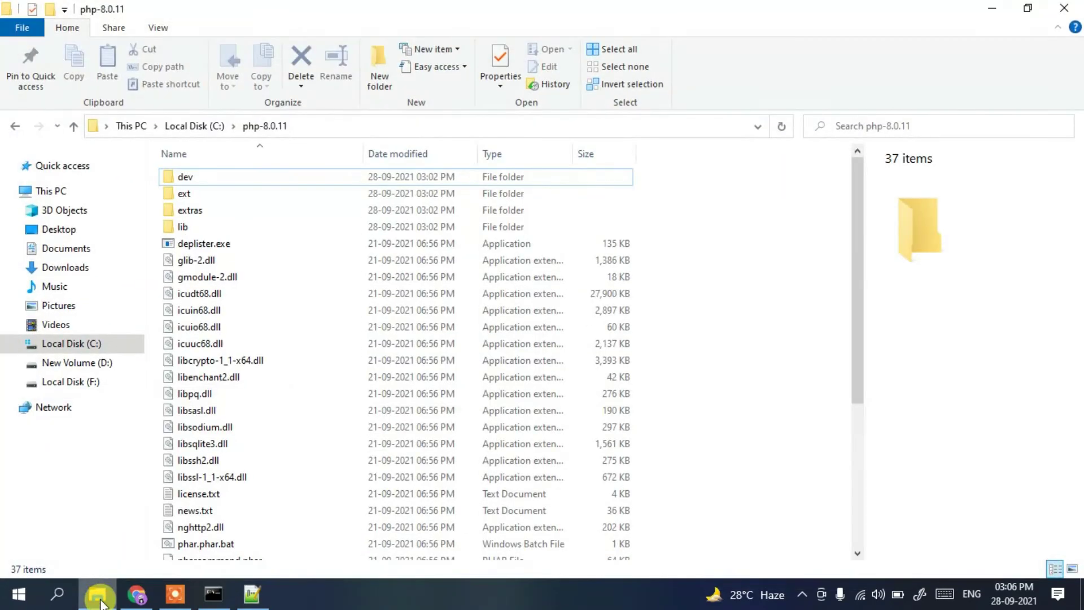
pyautogui.click(57, 251)
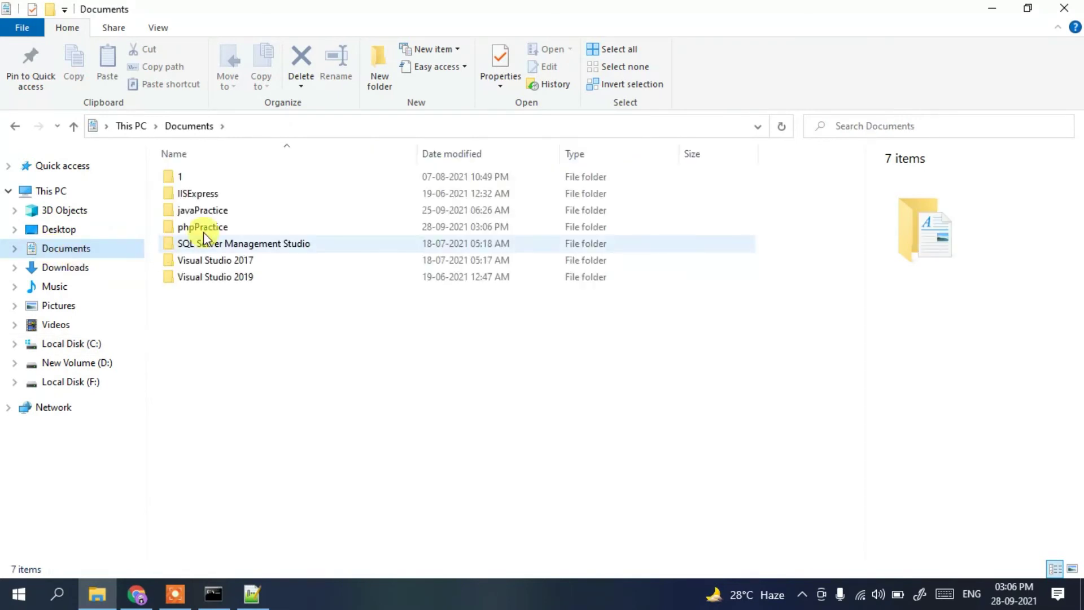
pyautogui.doubleClick(220, 229)
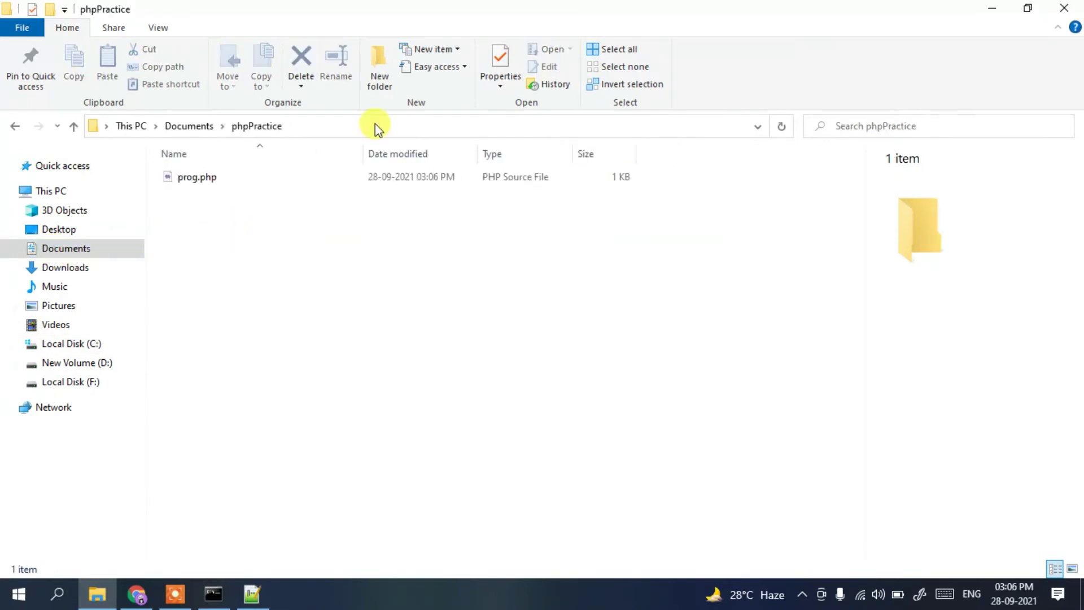
pyautogui.click(413, 128)
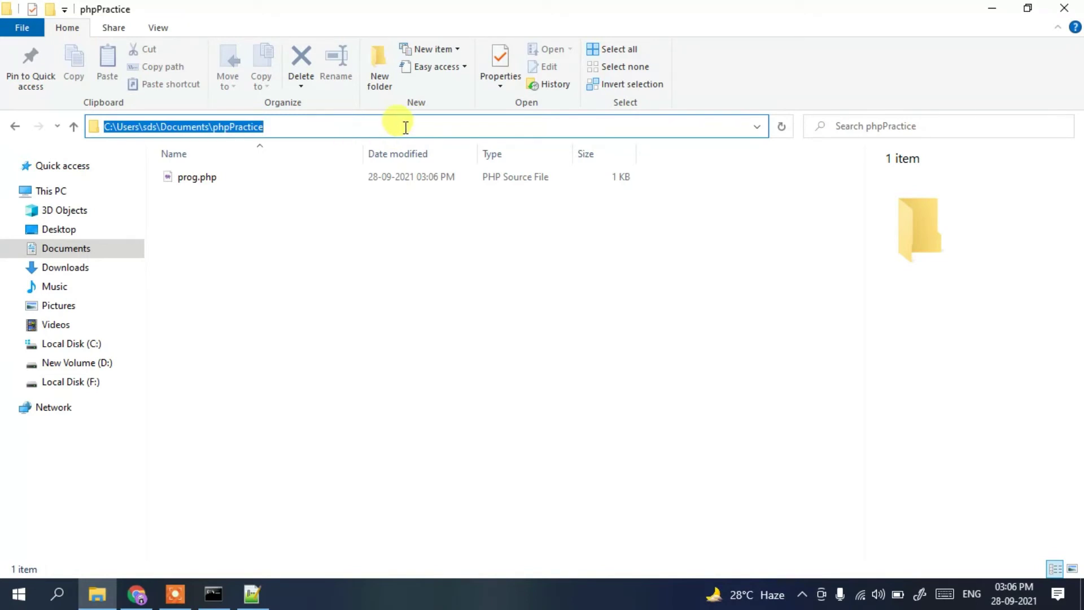
pyautogui.write('cmd')
pyautogui.press('Return')
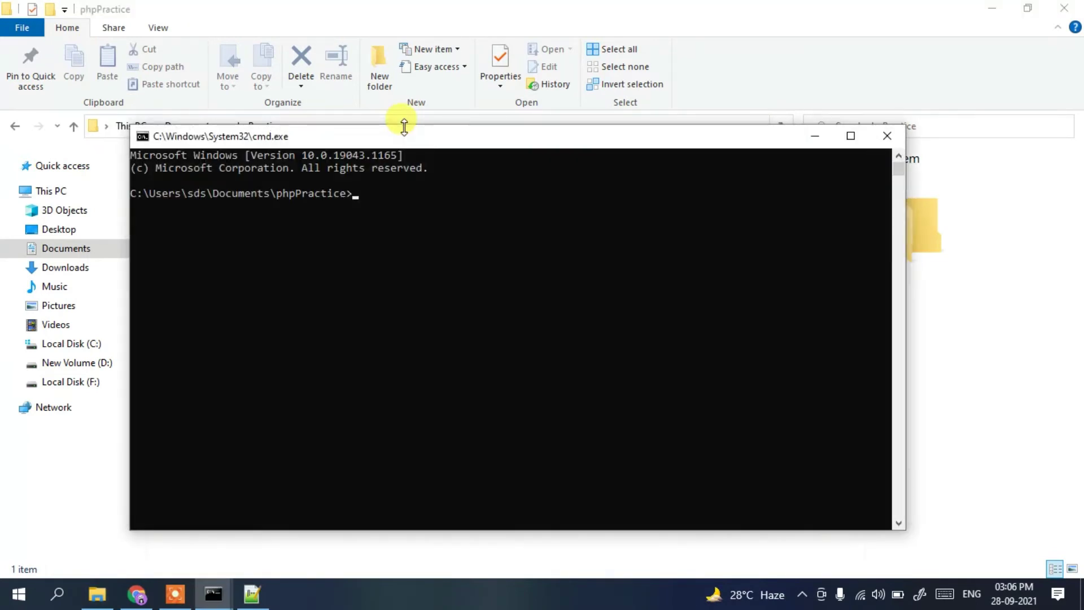
# Run php prog.php in the phpPractice command window and highlight the script's output
pyautogui.moveTo(336, 136); pyautogui.dragTo(347, 202)
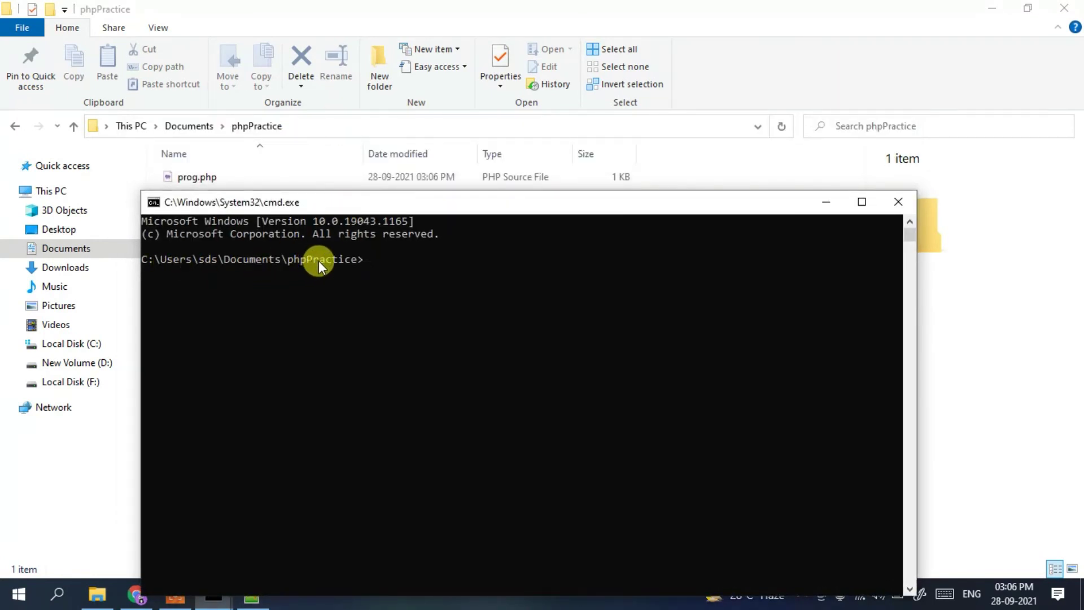
pyautogui.click(317, 292)
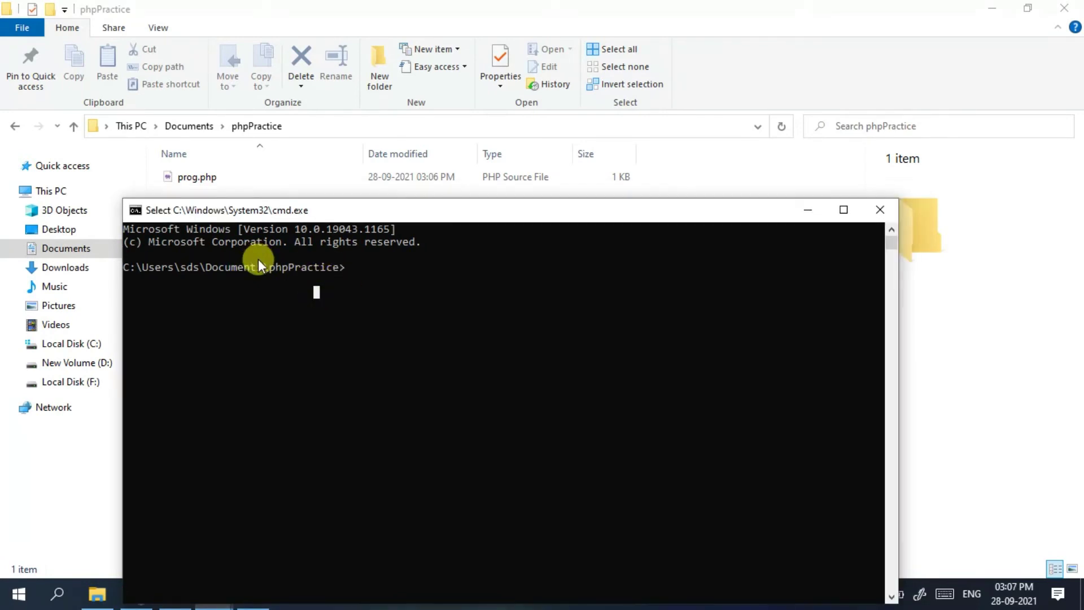
pyautogui.moveTo(258, 265); pyautogui.dragTo(357, 269)
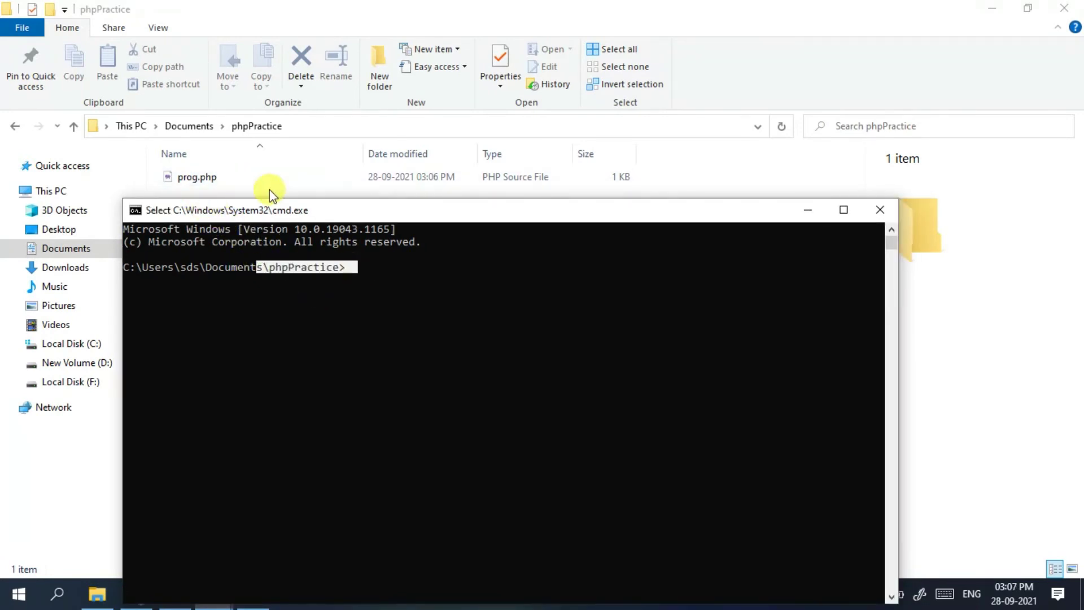
pyautogui.click(387, 290)
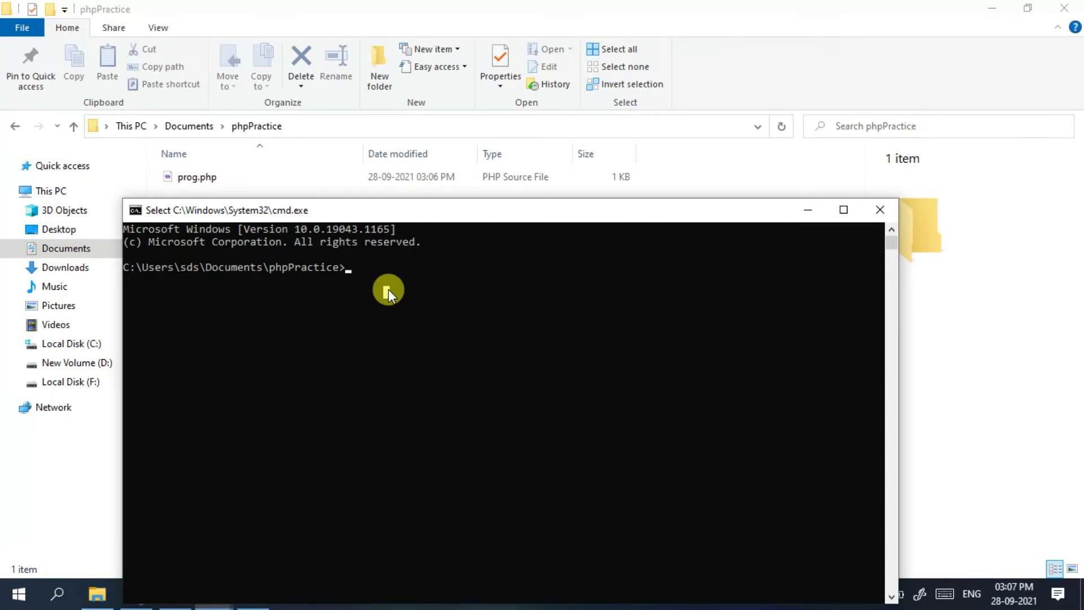
pyautogui.write('ph')
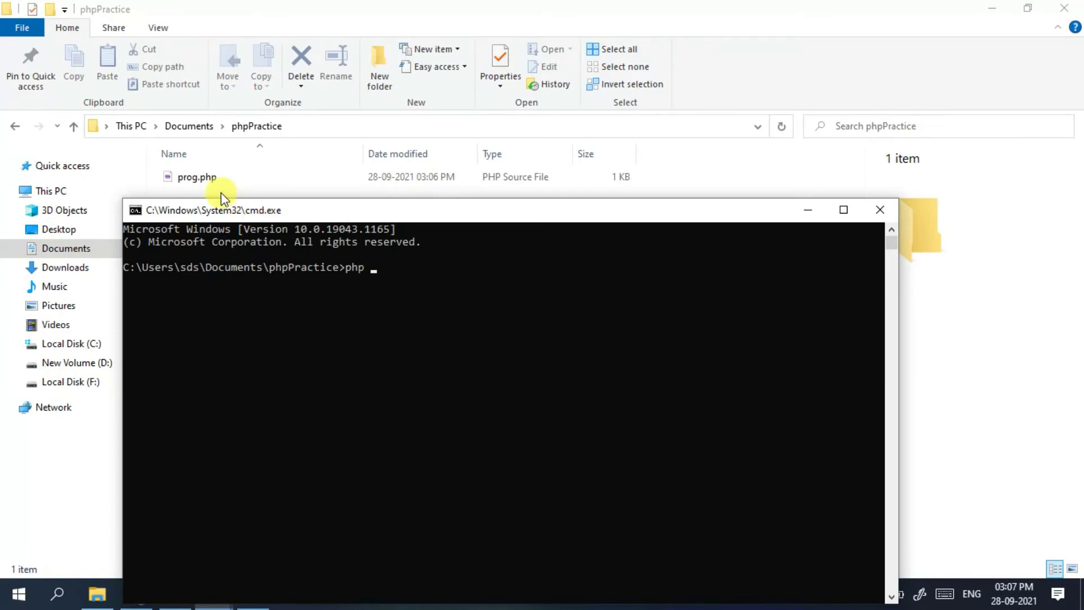
pyautogui.write('p pr')
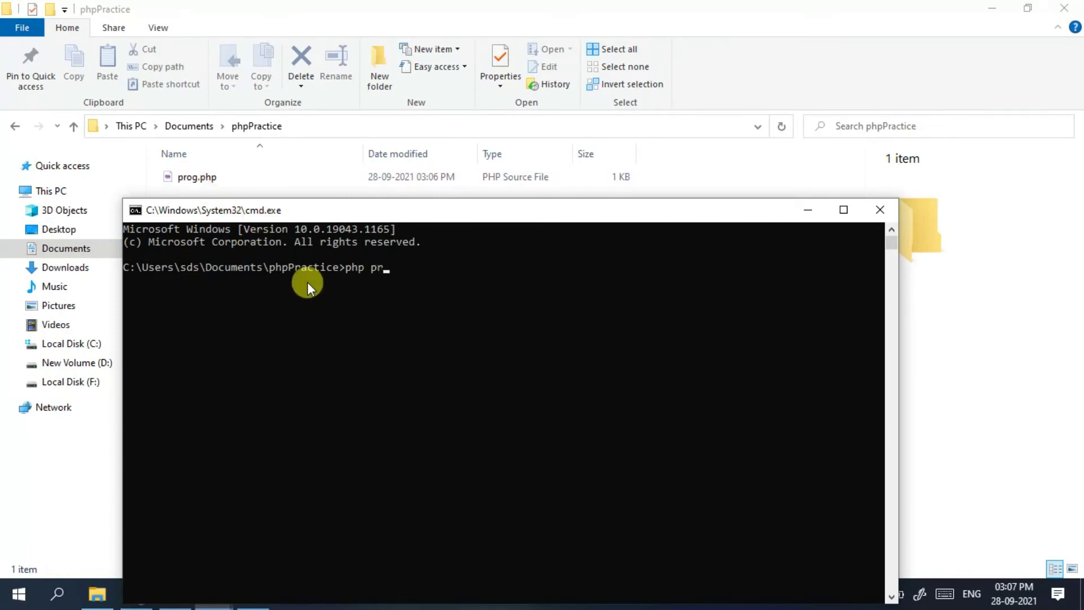
pyautogui.write('og.php')
pyautogui.press('Return')
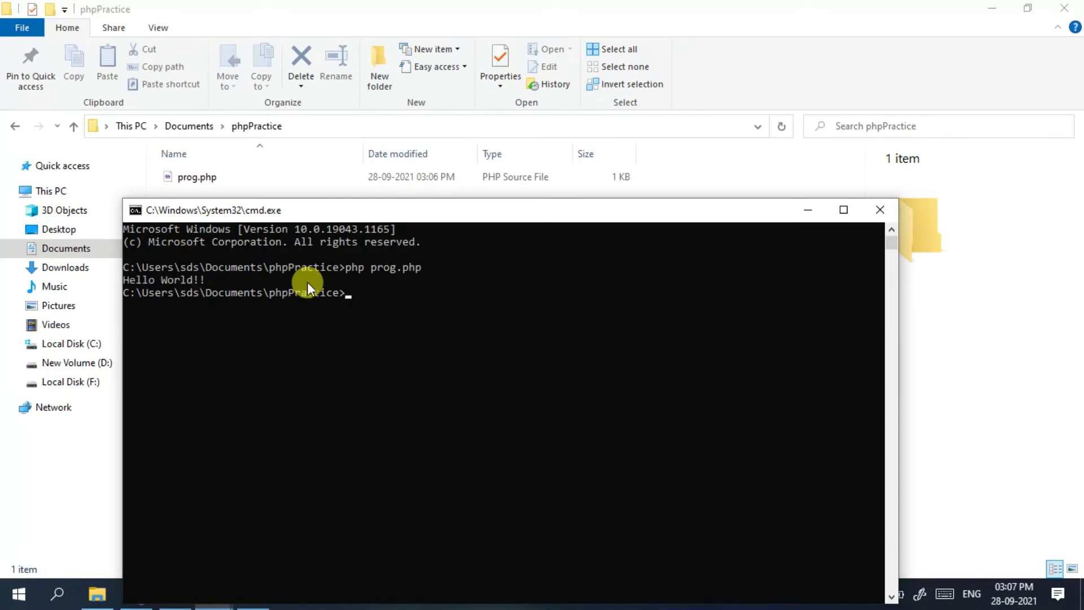
pyautogui.moveTo(254, 282); pyautogui.dragTo(144, 283)
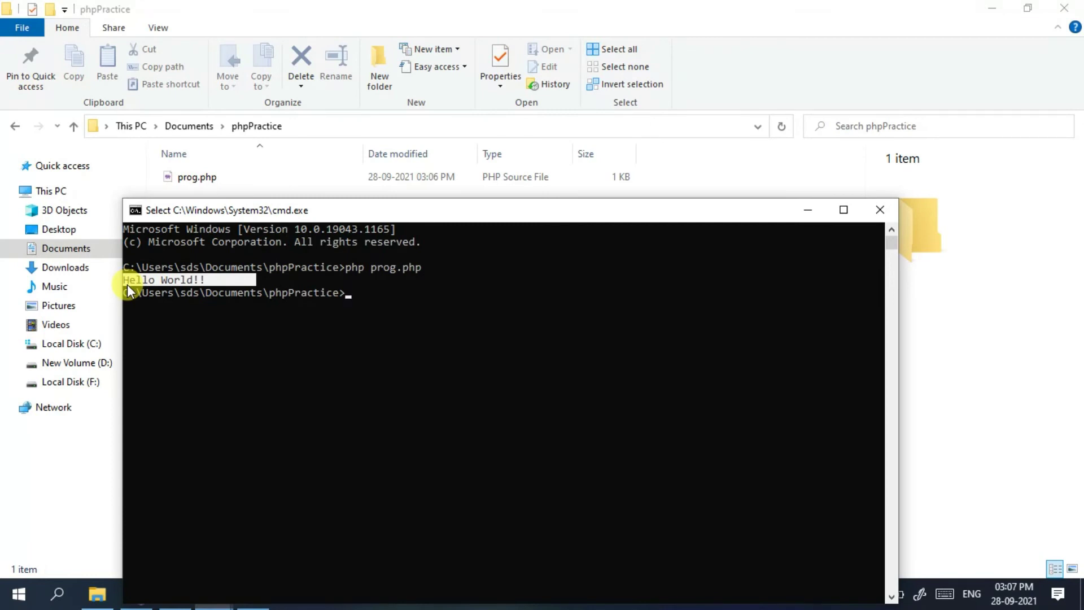
pyautogui.moveTo(442, 207); pyautogui.dragTo(590, 109)
# Switch to Chrome and review the PHP 8.0 (8.0.11) section of the PHP For Windows download page
pyautogui.click(139, 592)
pyautogui.click(63, 11)
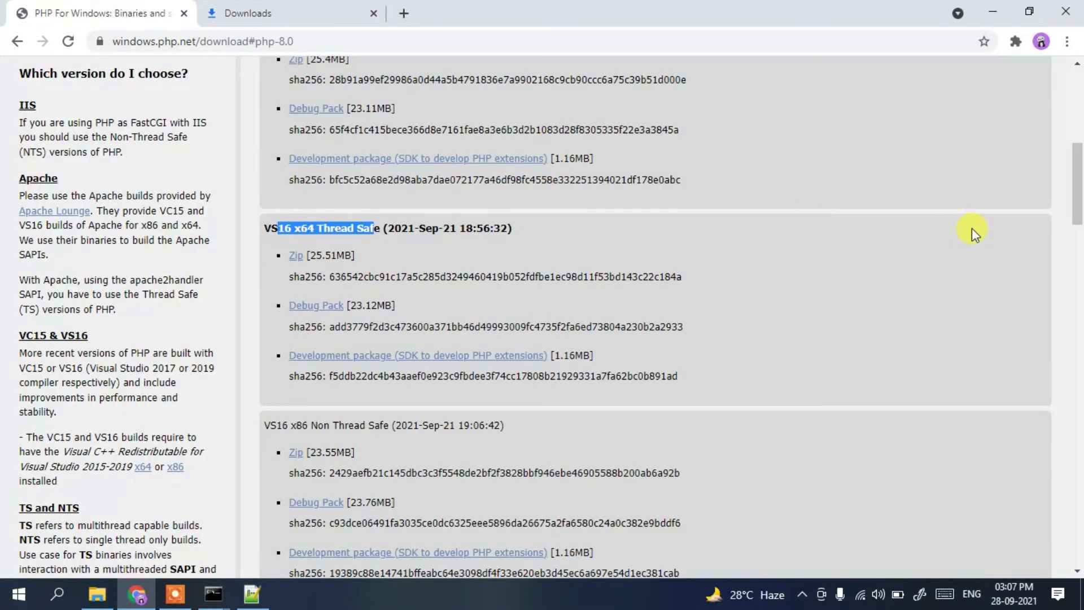
pyautogui.moveTo(1080, 155); pyautogui.dragTo(1080, 104)
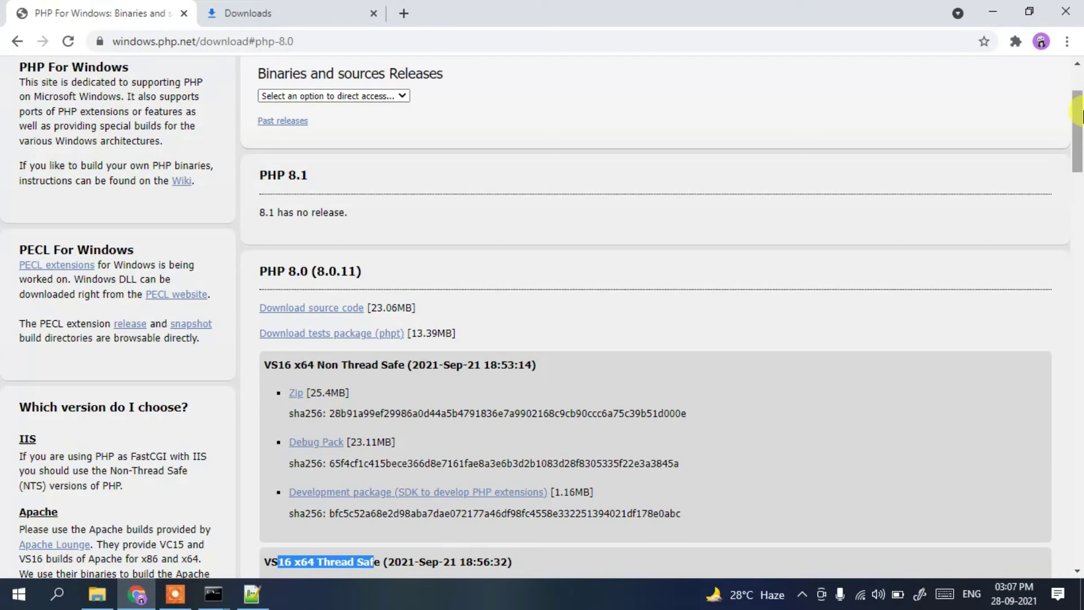
# Switch to Notepad++ and review the whole prog.php script
pyautogui.click(263, 596)
pyautogui.hotkey('ctrl', 'a')
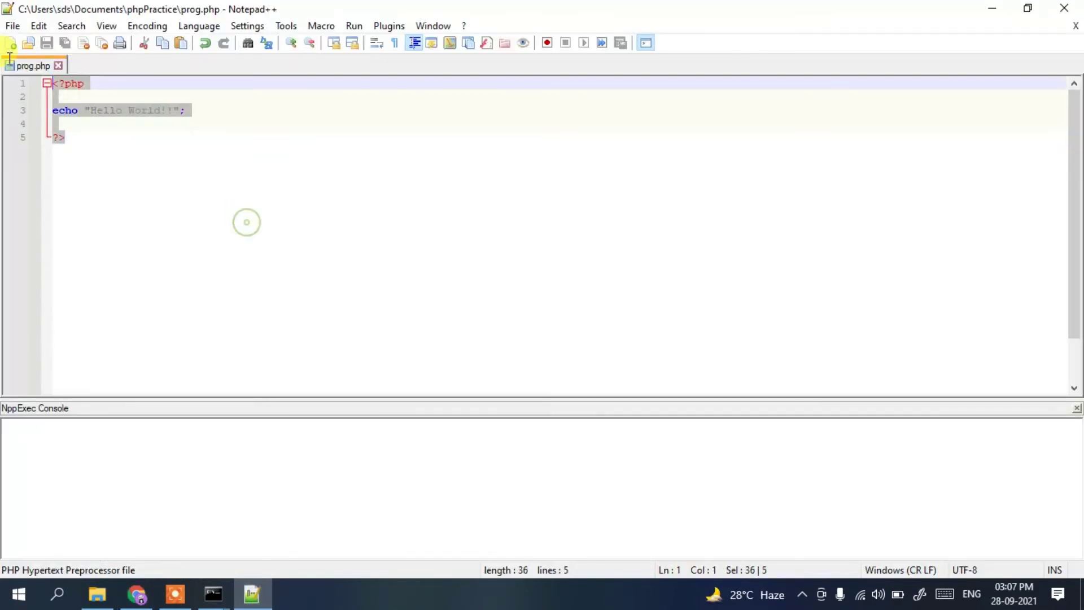
pyautogui.click(124, 169)
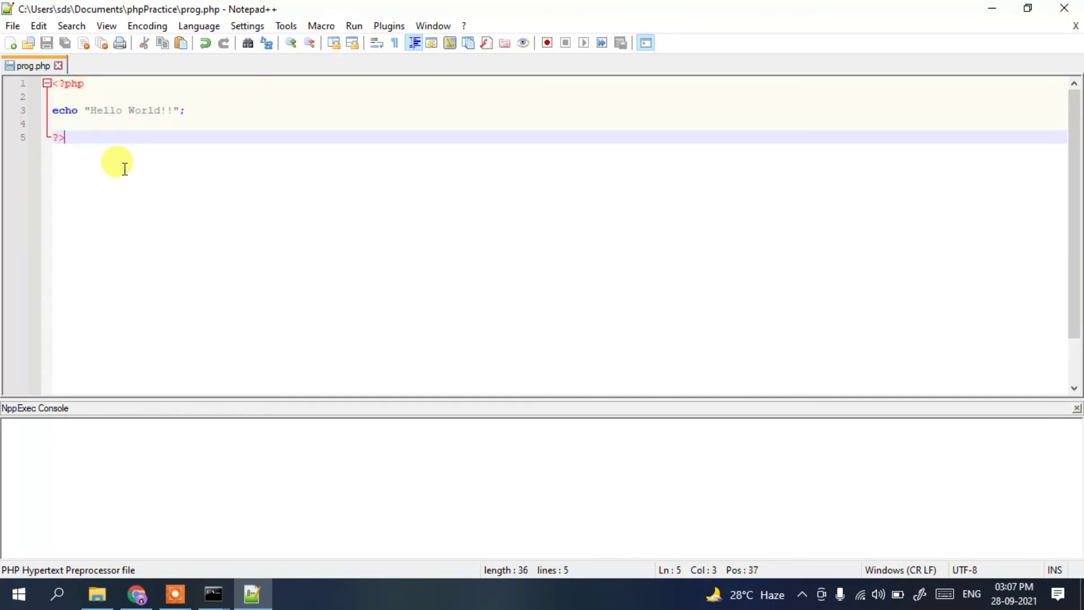
pyautogui.click(213, 594)
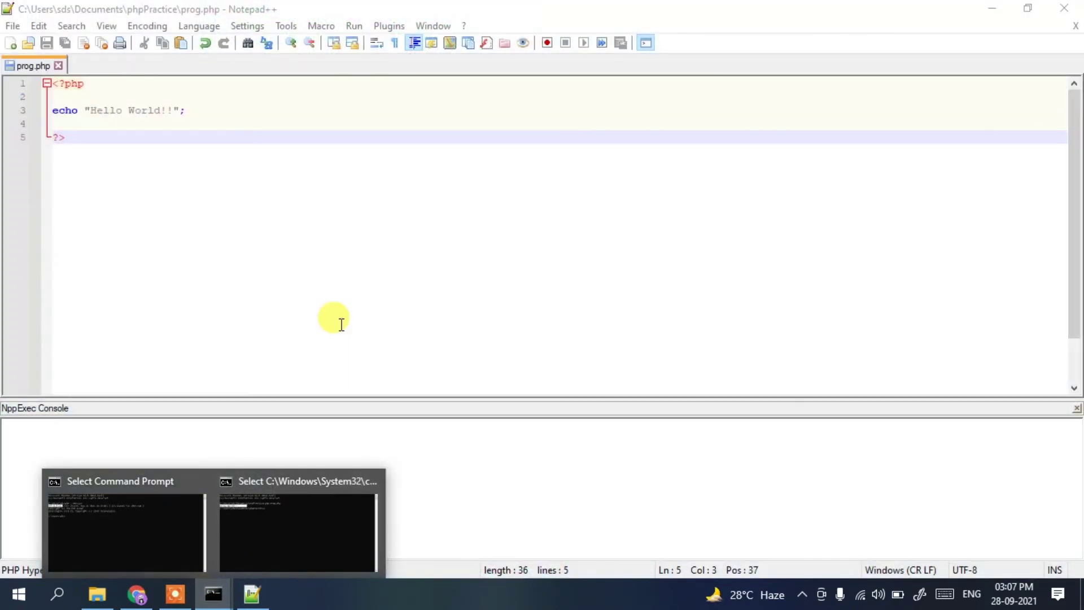
pyautogui.click(368, 99)
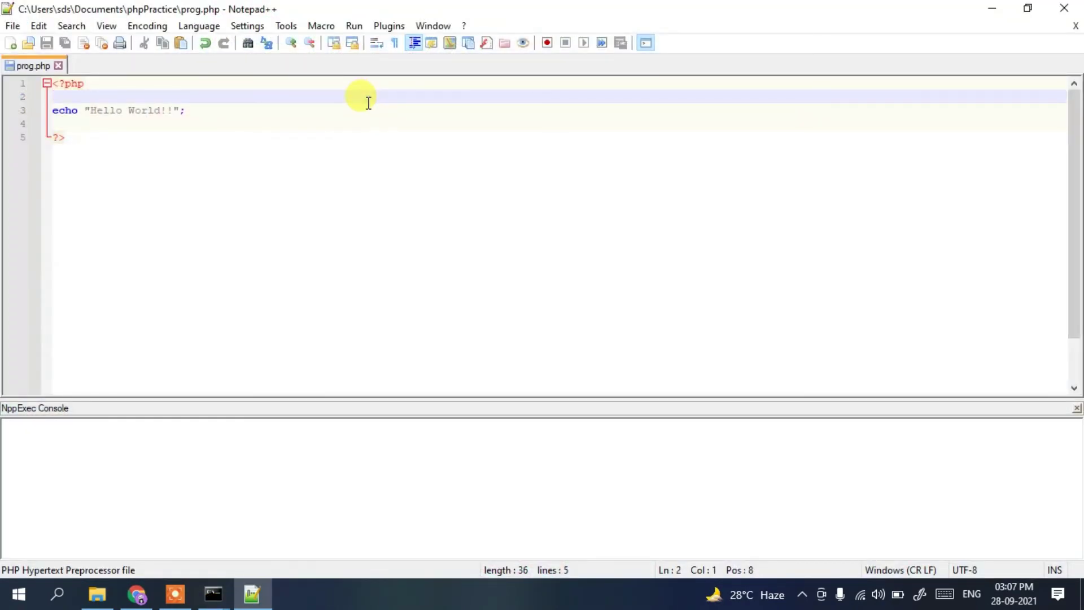
# Search Google for xampp download in a new Chrome tab and open the Apache Friends Download XAMPP page
pyautogui.click(137, 594)
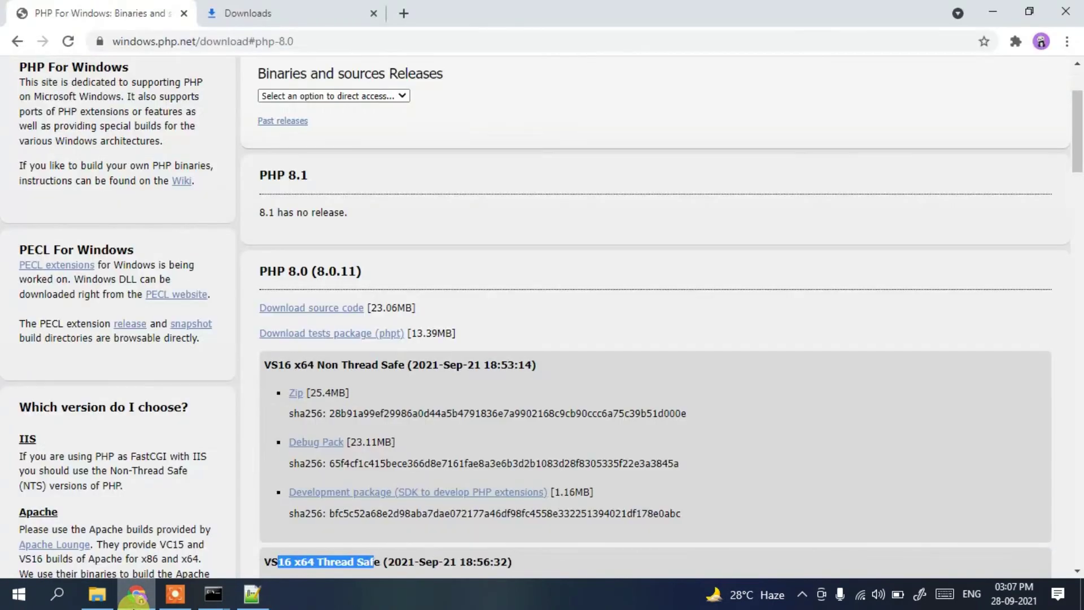
pyautogui.click(403, 13)
pyautogui.write('xampp')
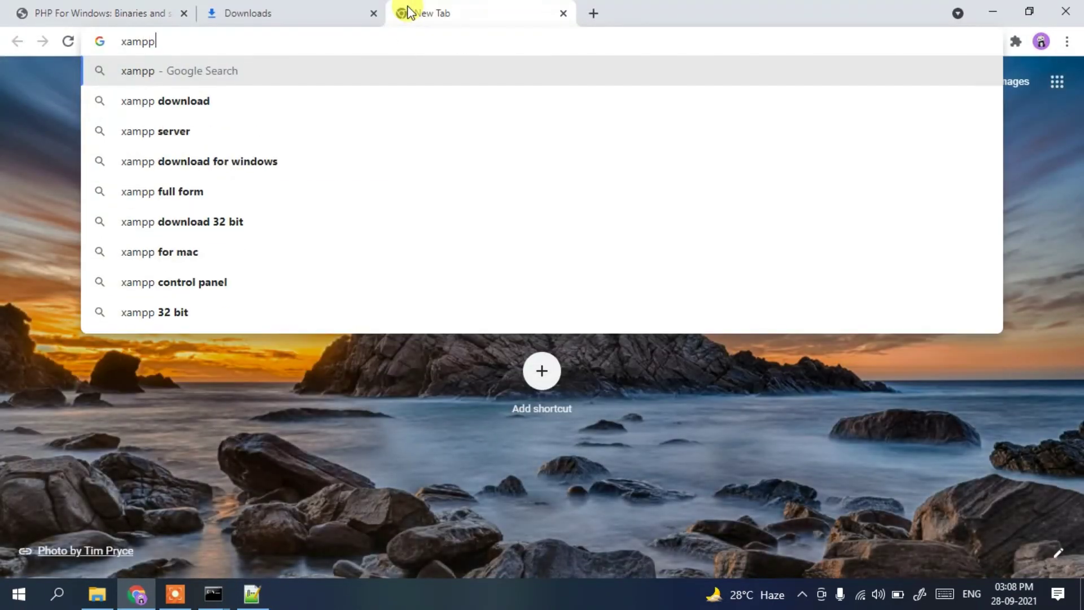
pyautogui.press('Down')
pyautogui.press('Return')
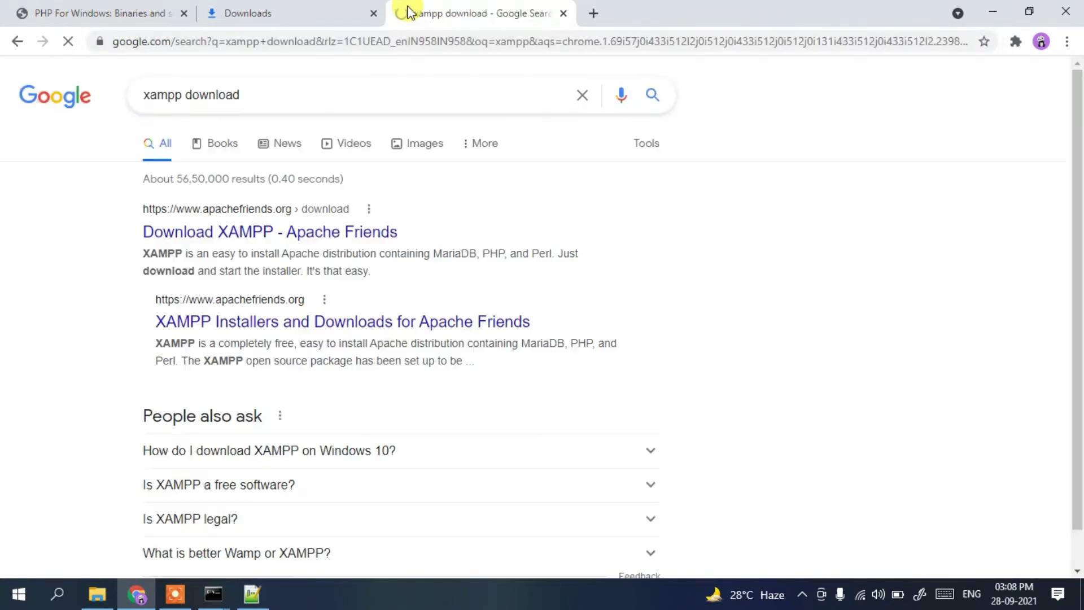
pyautogui.click(262, 231)
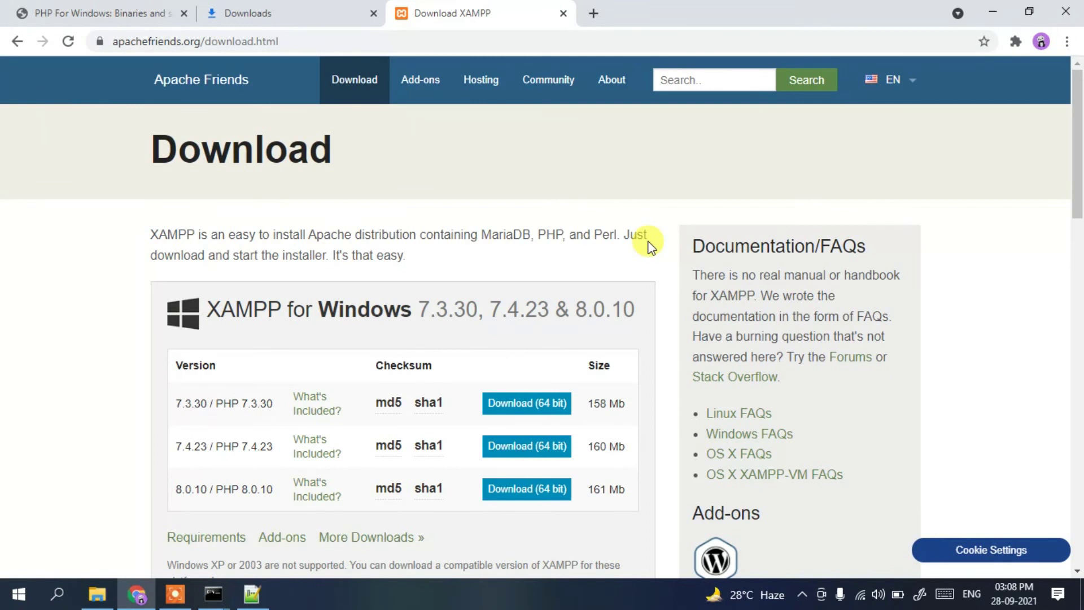
# Switch back to the command window where prog.php was run
pyautogui.click(214, 593)
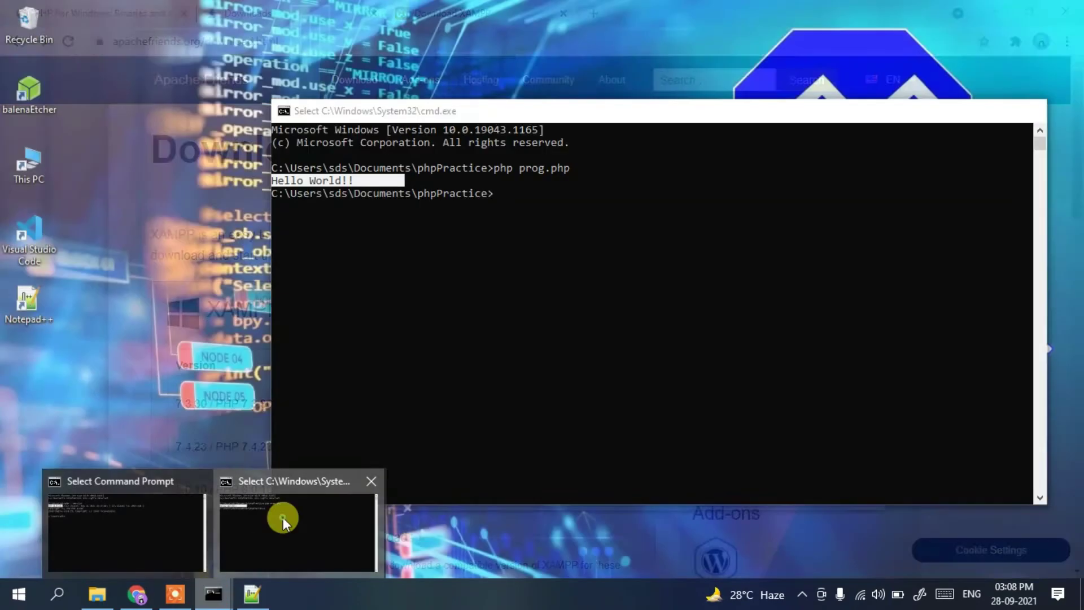
pyautogui.click(282, 519)
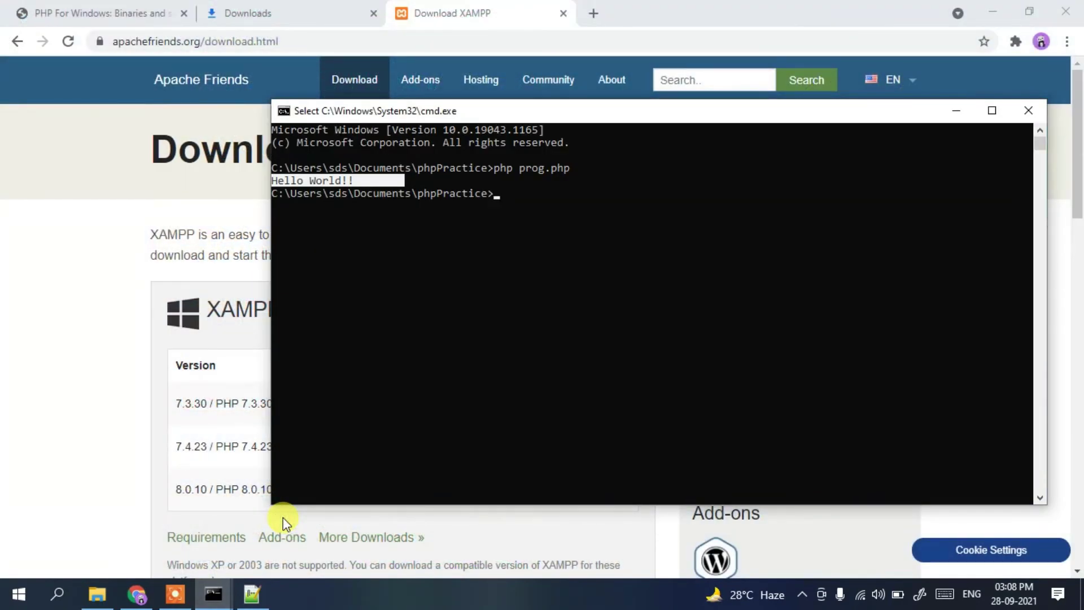